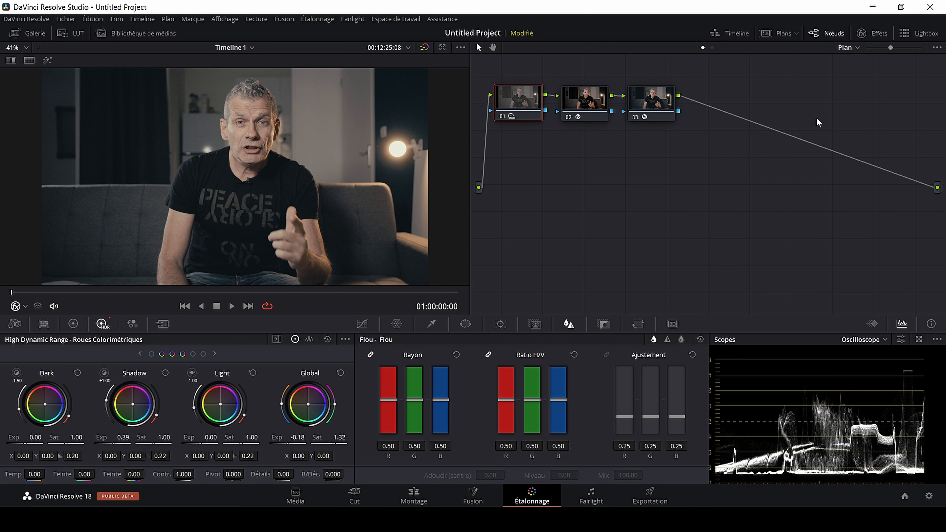
# Search the effects library for MAP and add the Depth Map effect as a new node after node 03
pyautogui.click(870, 37)
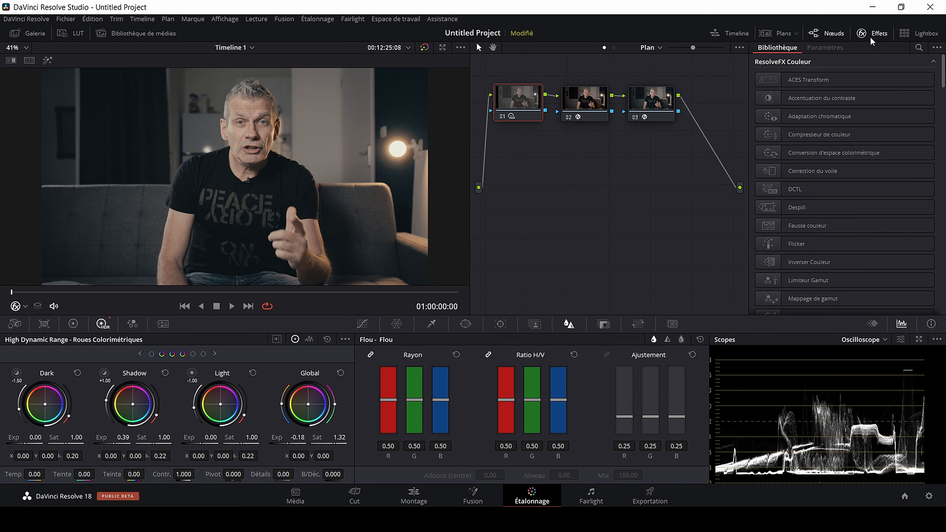
pyautogui.scroll(-5, 793, 199)
pyautogui.scroll(5, 795, 197)
pyautogui.click(920, 48)
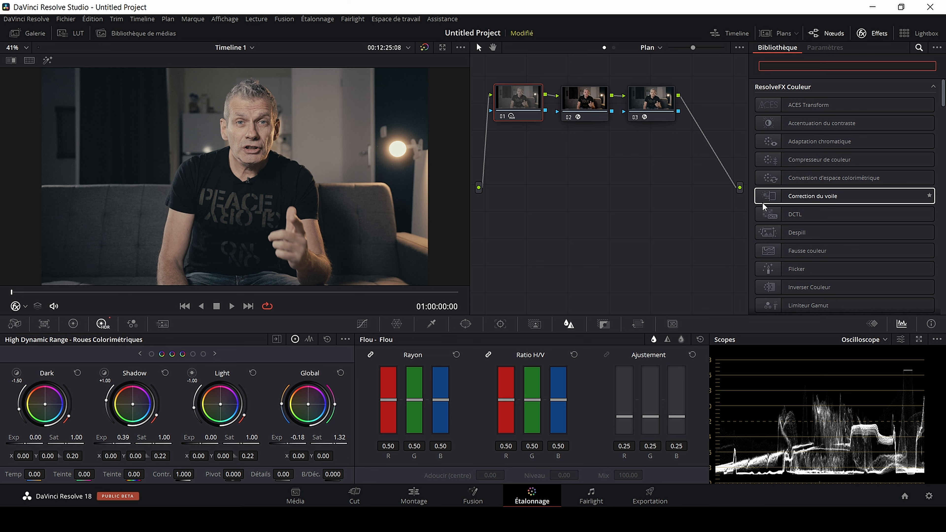
pyautogui.write('MAP')
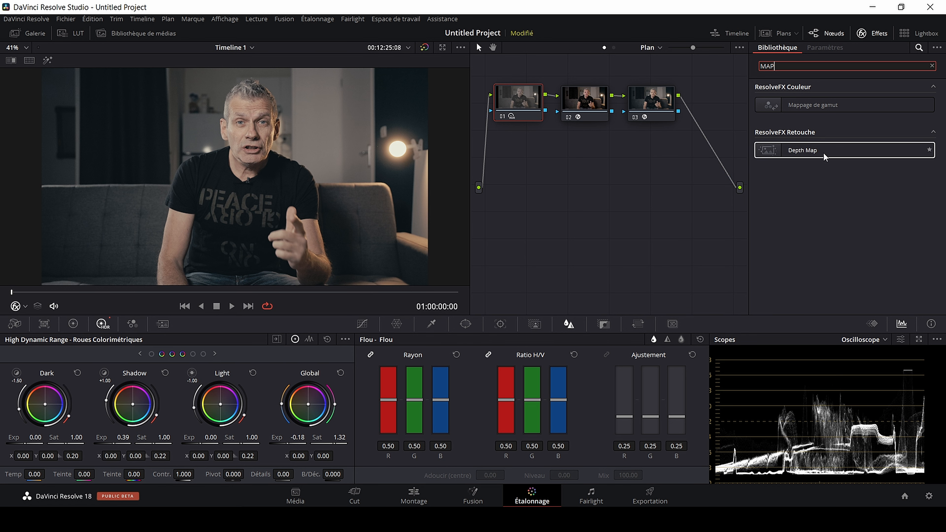
pyautogui.click(854, 155)
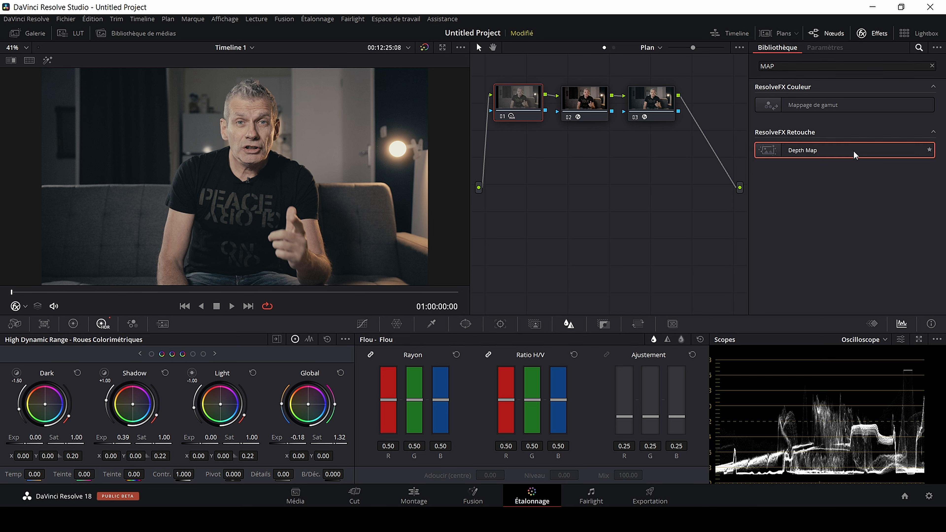
pyautogui.moveTo(854, 154); pyautogui.dragTo(708, 142)
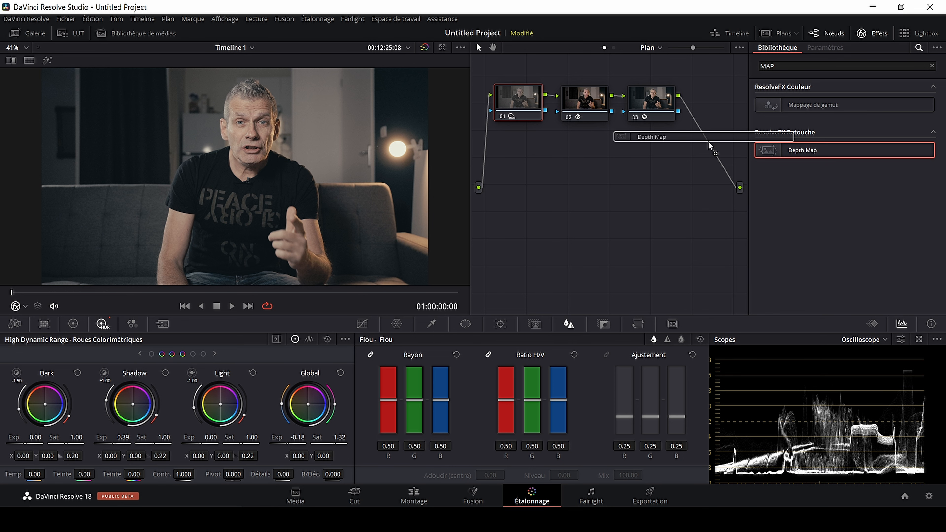
pyautogui.moveTo(709, 142); pyautogui.dragTo(708, 141)
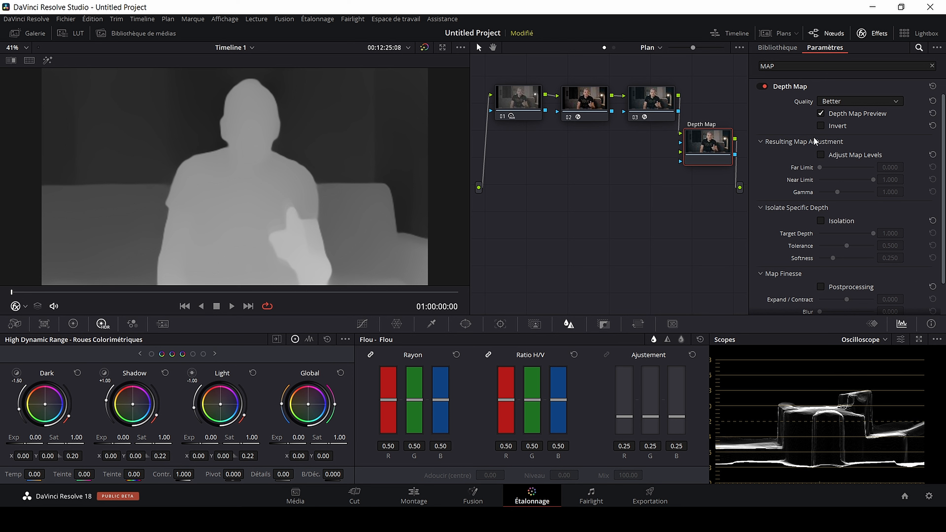
# Set the Depth Map quality to Faster and toggle Depth Map Preview off and back on
pyautogui.click(847, 102)
pyautogui.click(847, 102)
pyautogui.click(848, 102)
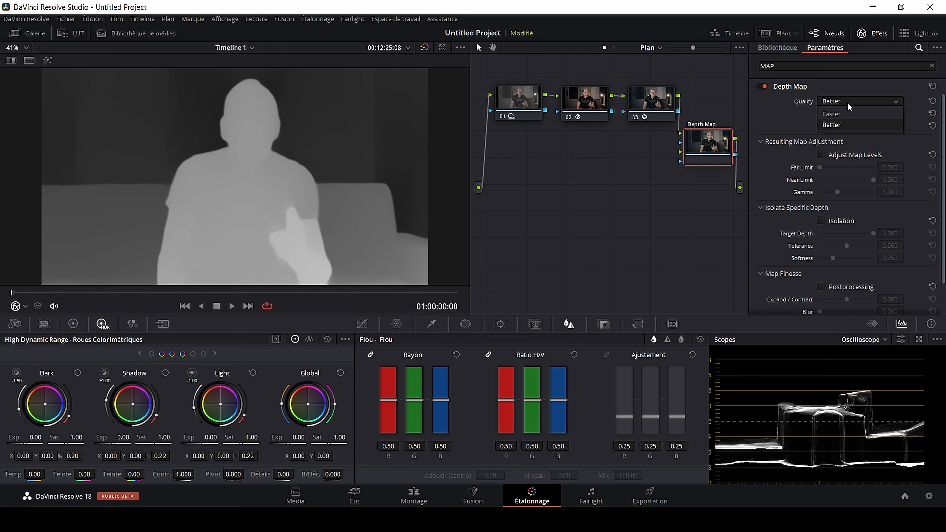
pyautogui.click(849, 112)
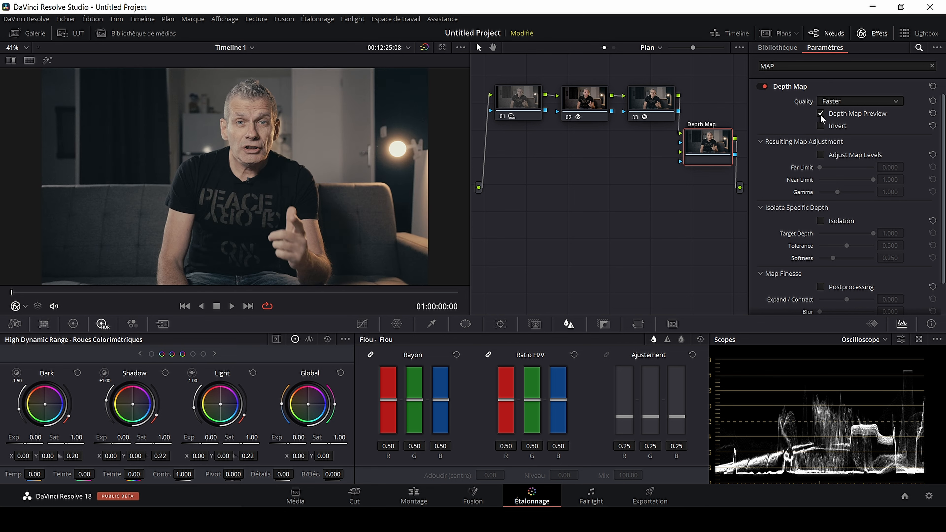
pyautogui.click(820, 114)
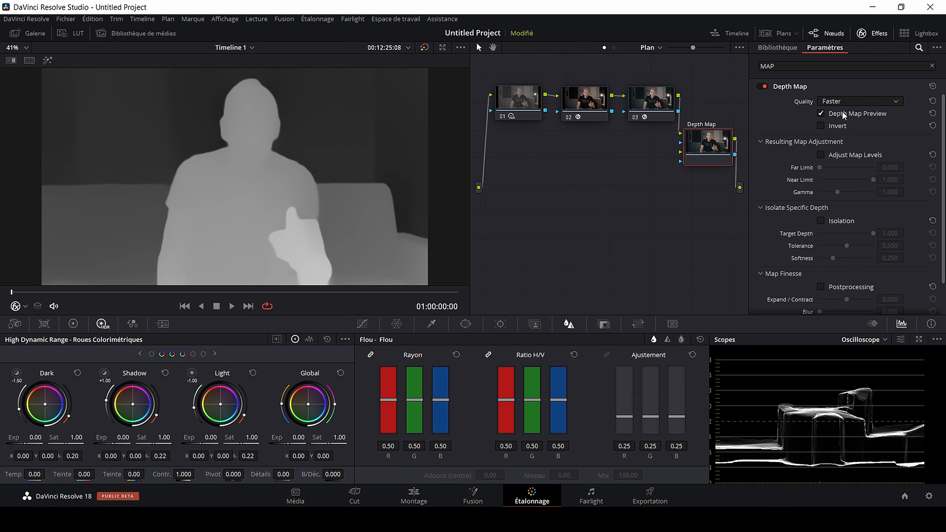
# Check the inverted depth map, restore the normal map, and play the clip up to 01:00:01:10
pyautogui.click(821, 127)
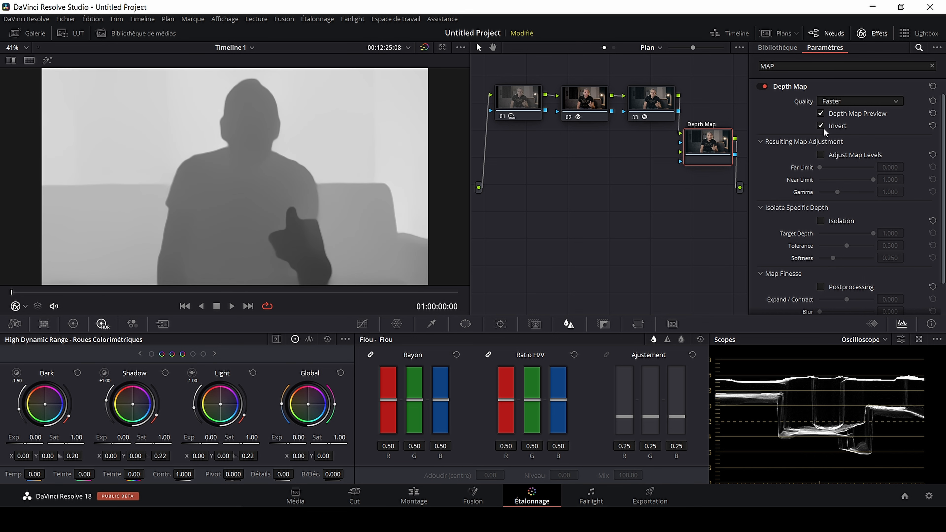
pyautogui.click(824, 128)
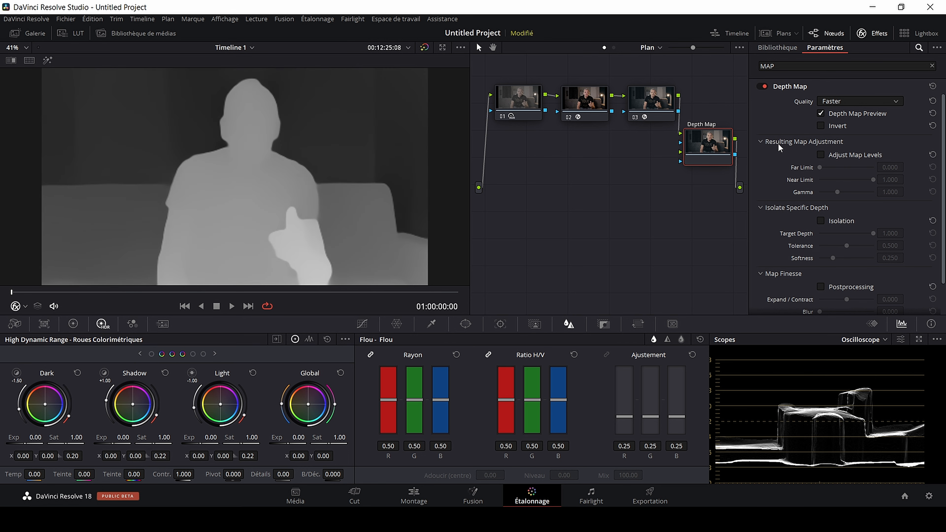
pyautogui.click(232, 307)
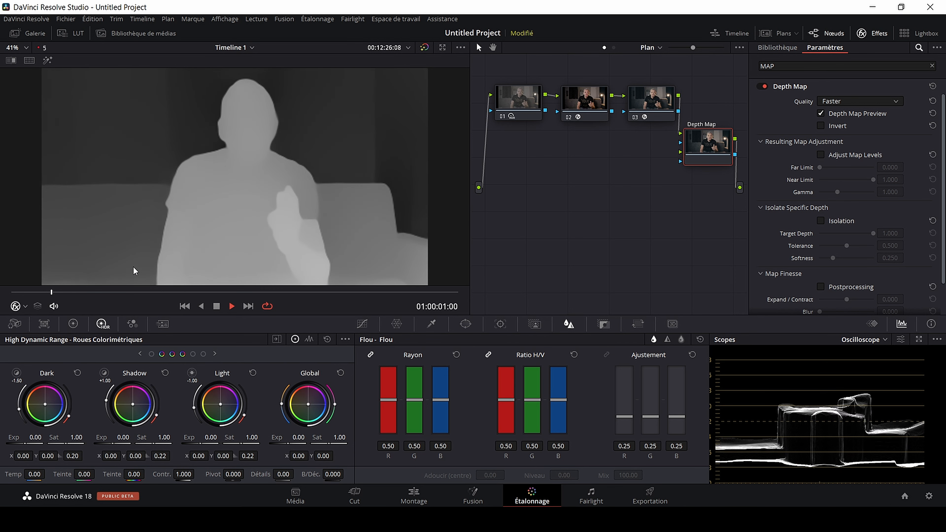
pyautogui.press('space')
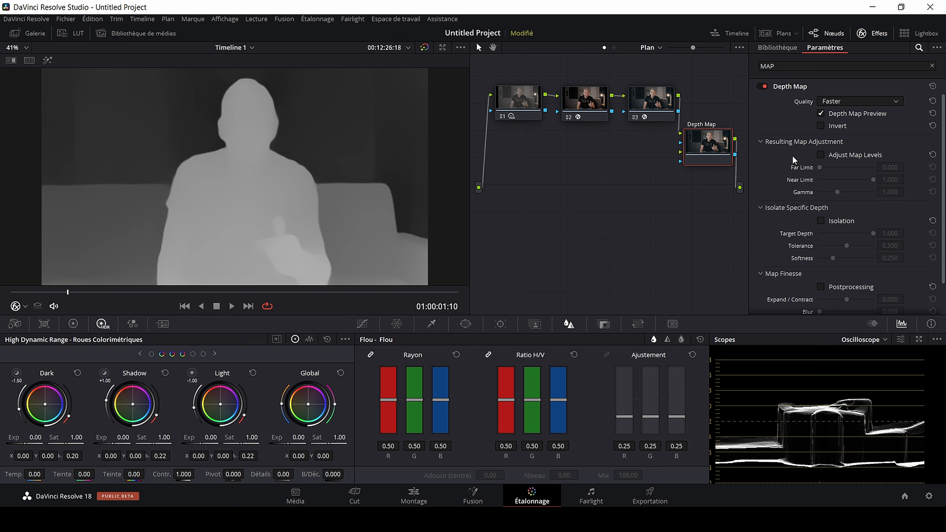
# Enable Adjust Map Levels and set Far Limit to 0.175 and Near Limit to 0.281
pyautogui.click(820, 156)
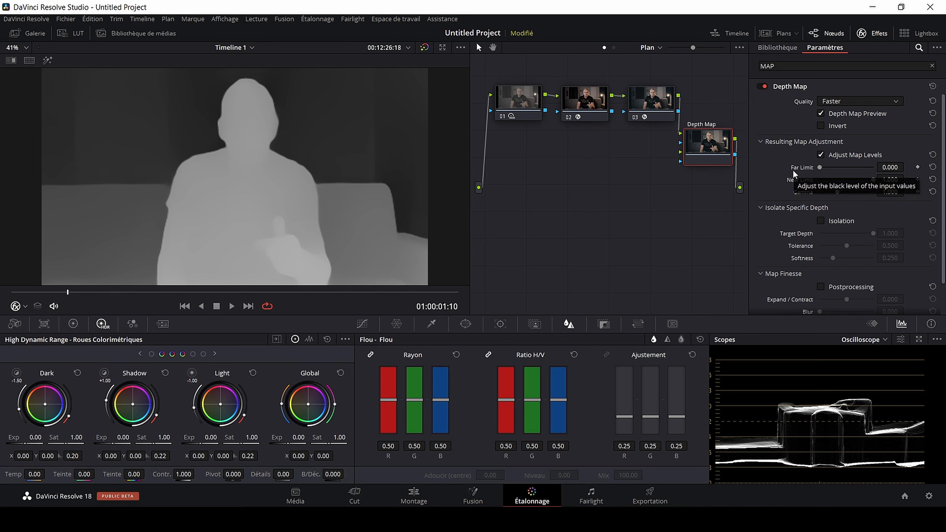
pyautogui.moveTo(874, 178); pyautogui.dragTo(852, 176)
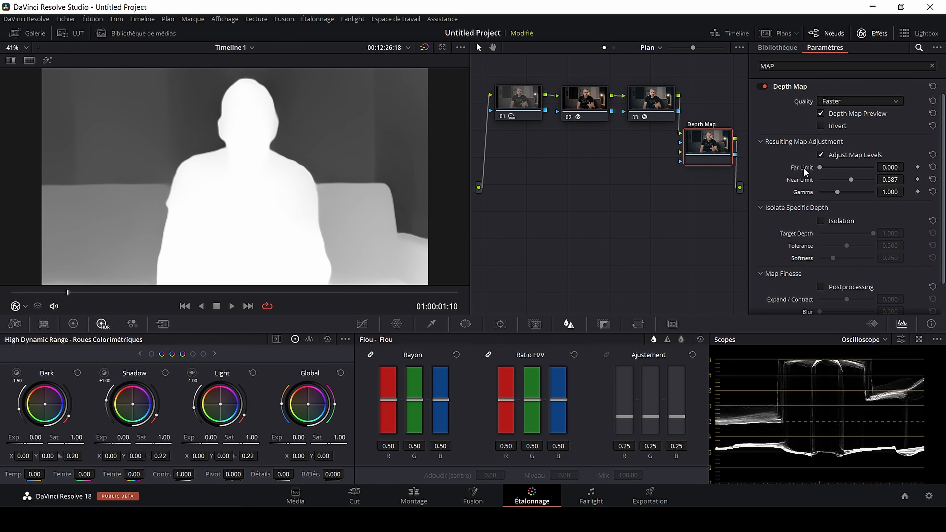
pyautogui.moveTo(818, 168); pyautogui.dragTo(827, 168)
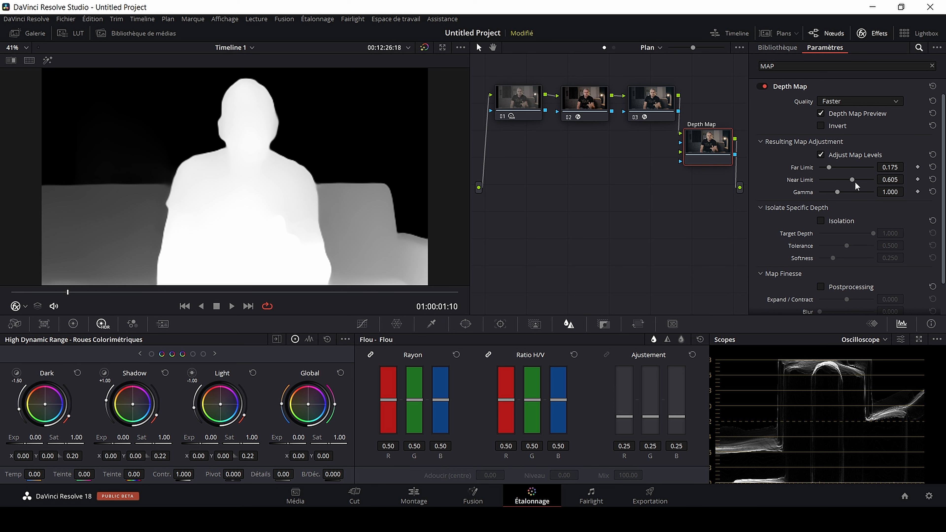
pyautogui.moveTo(854, 181); pyautogui.dragTo(851, 181)
pyautogui.moveTo(851, 182); pyautogui.dragTo(839, 180)
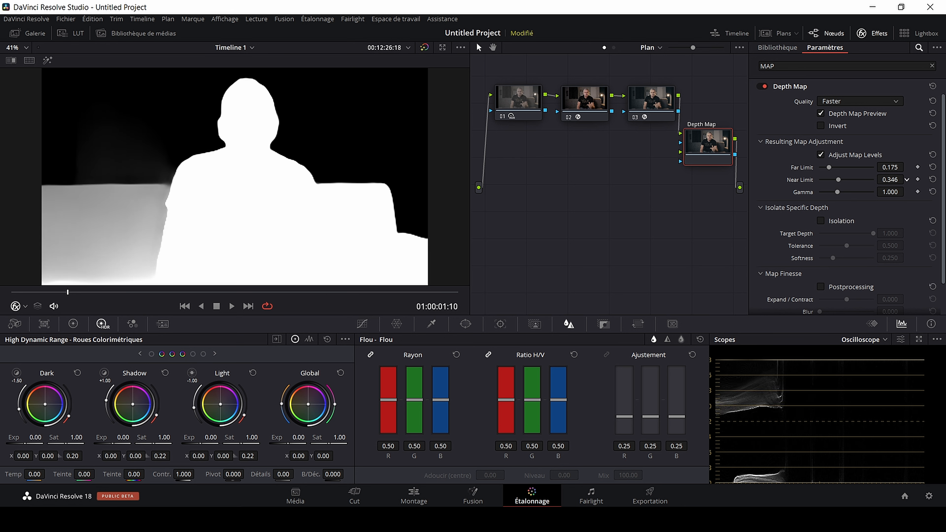
pyautogui.moveTo(839, 180); pyautogui.dragTo(835, 180)
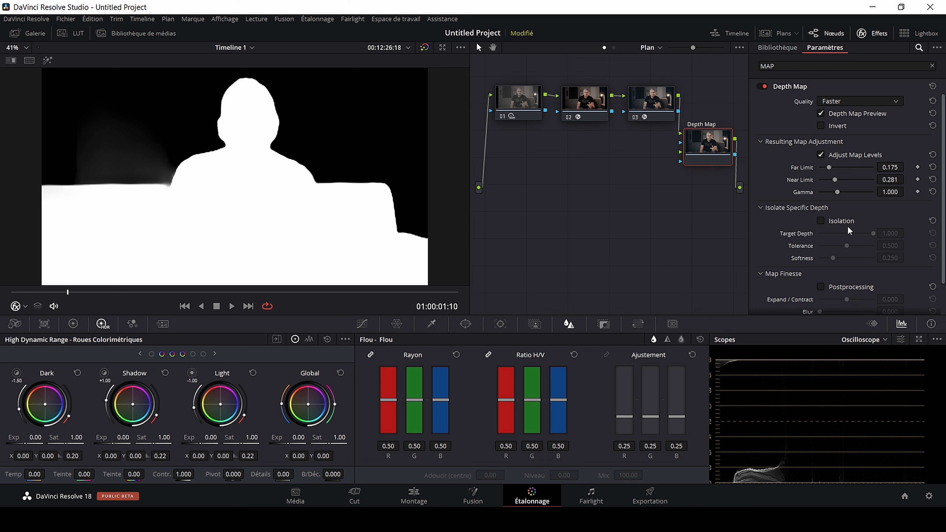
# Try Isolation instead of Adjust Map Levels, with Target Depth 0.743, Tolerance 0.890 and Softness 0.303, and switch back to the map levels
pyautogui.click(821, 221)
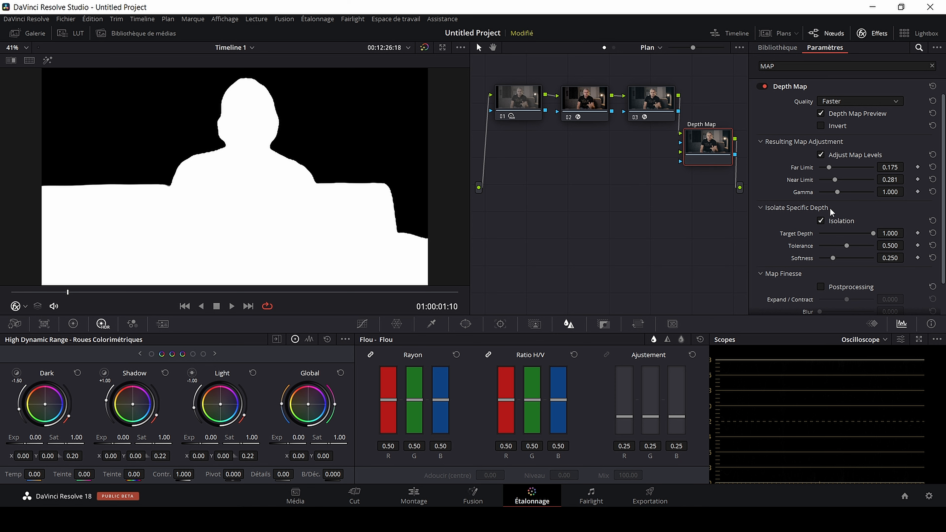
pyautogui.click(821, 155)
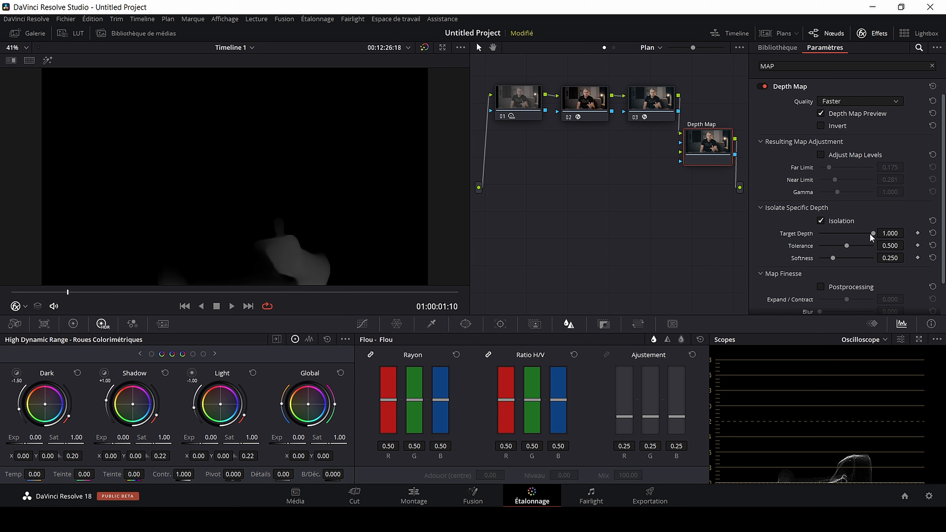
pyautogui.moveTo(871, 234); pyautogui.dragTo(838, 258)
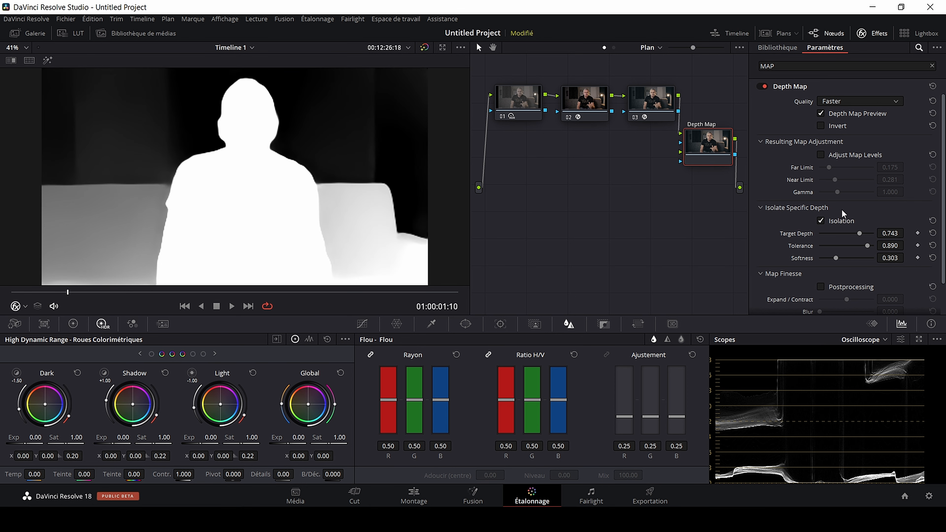
pyautogui.click(821, 221)
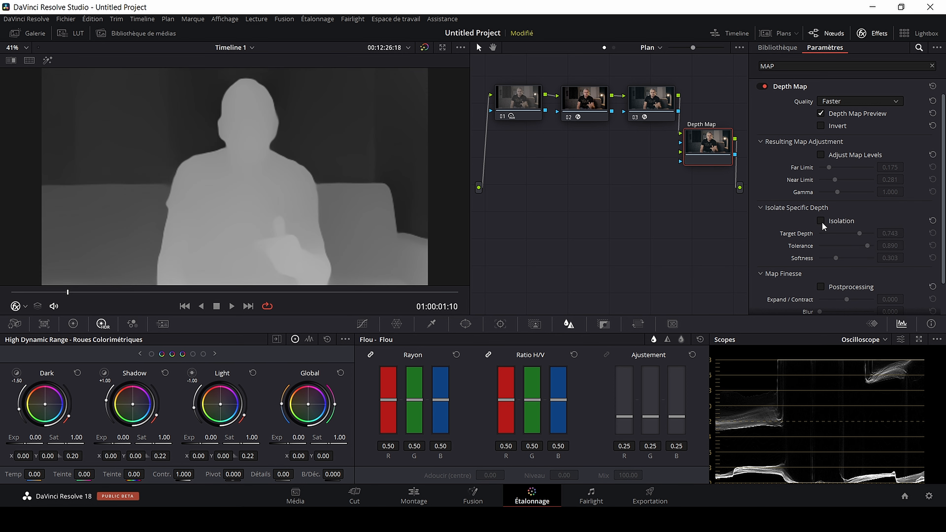
pyautogui.click(826, 156)
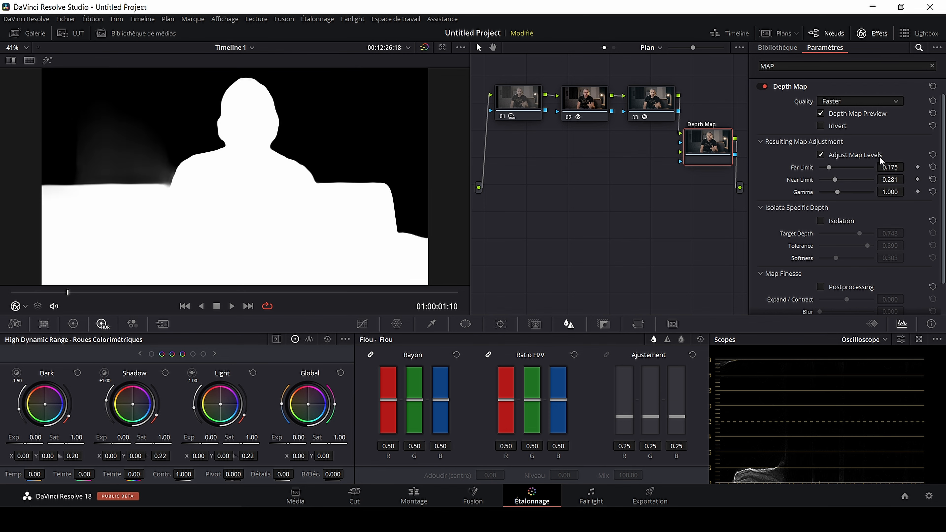
# Enable Postprocessing under Map Finesse and inspect the matte edges around the man's head and shoulders
pyautogui.scroll(-1, 810, 180)
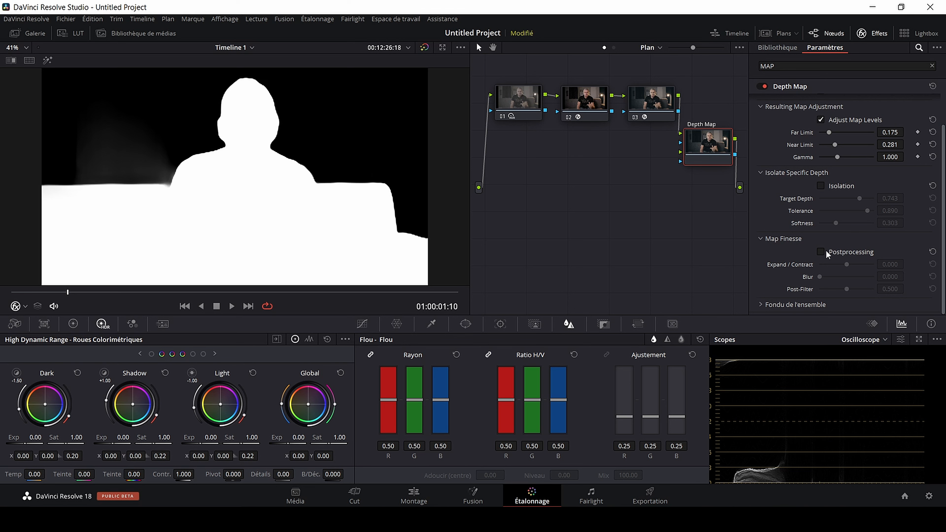
pyautogui.scroll(2, 234, 118)
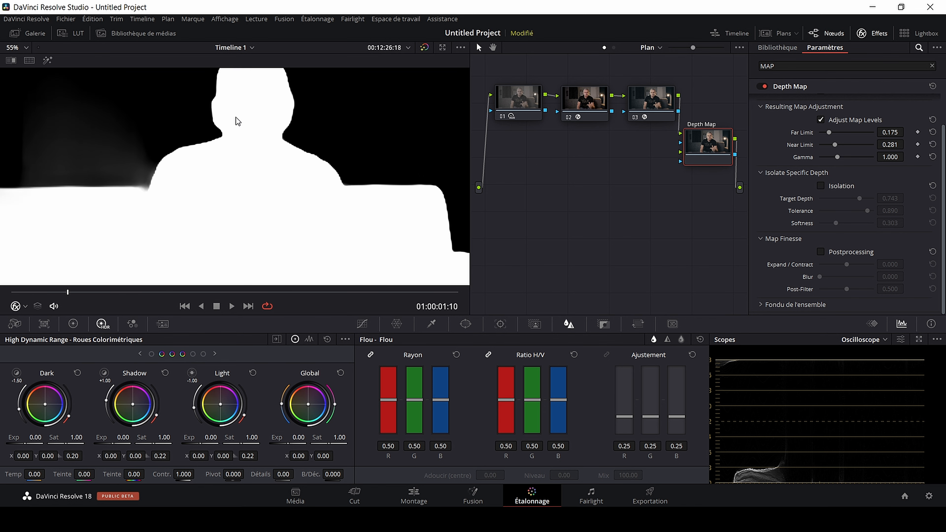
pyautogui.scroll(4, 236, 118)
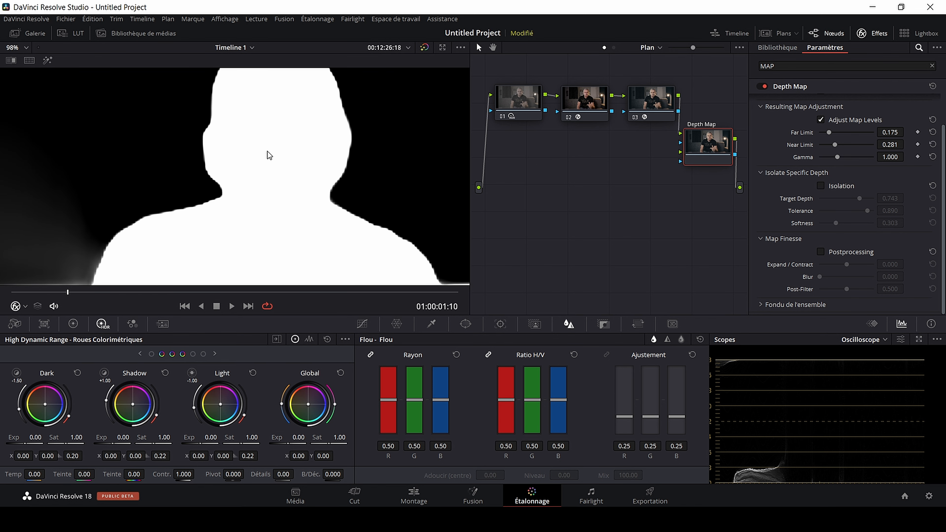
pyautogui.scroll(1, 271, 164)
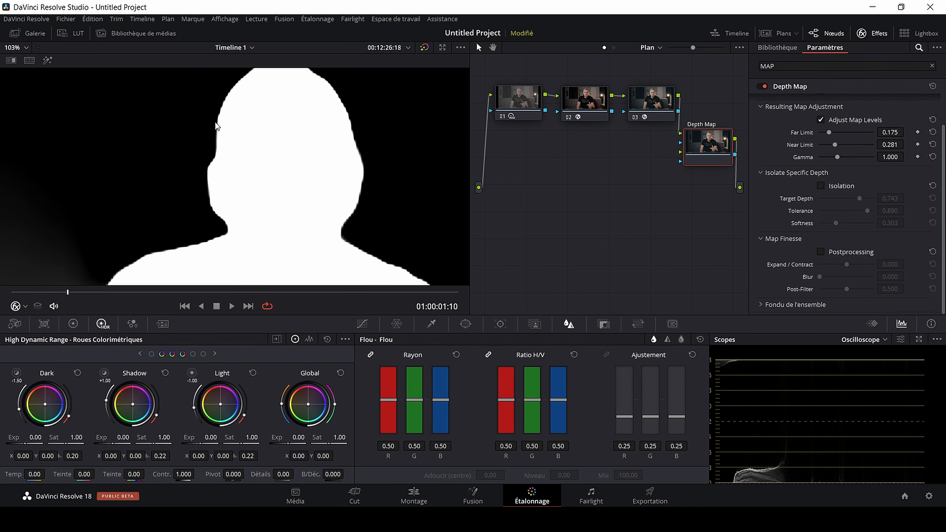
pyautogui.click(821, 252)
pyautogui.scroll(-2, 358, 196)
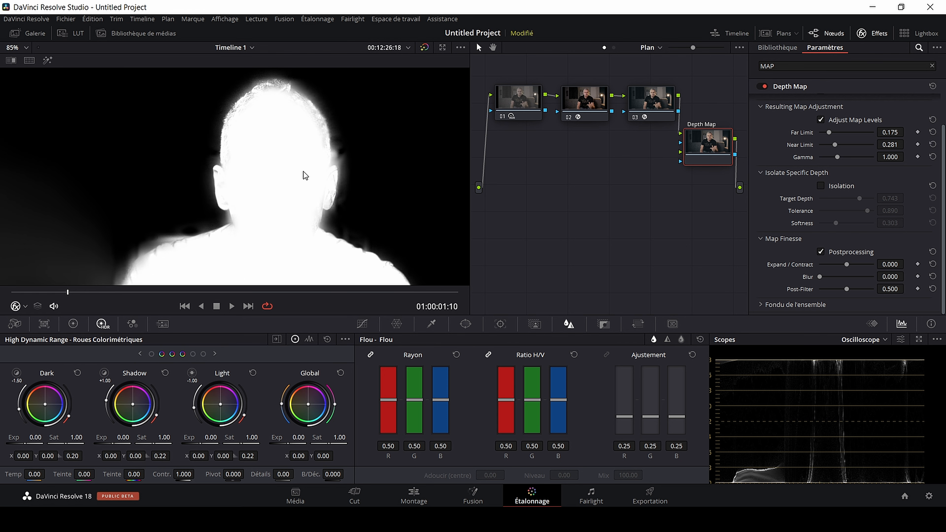
pyautogui.scroll(2, 297, 96)
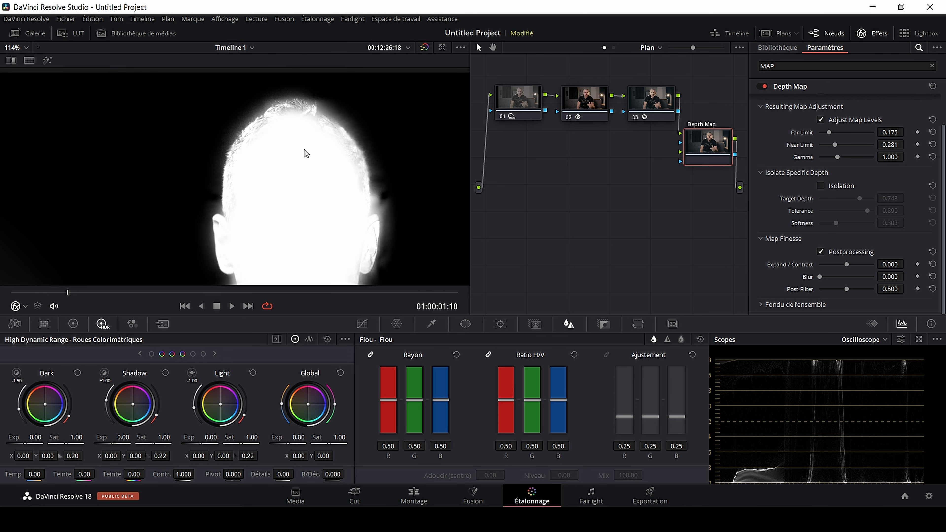
pyautogui.scroll(-2, 300, 176)
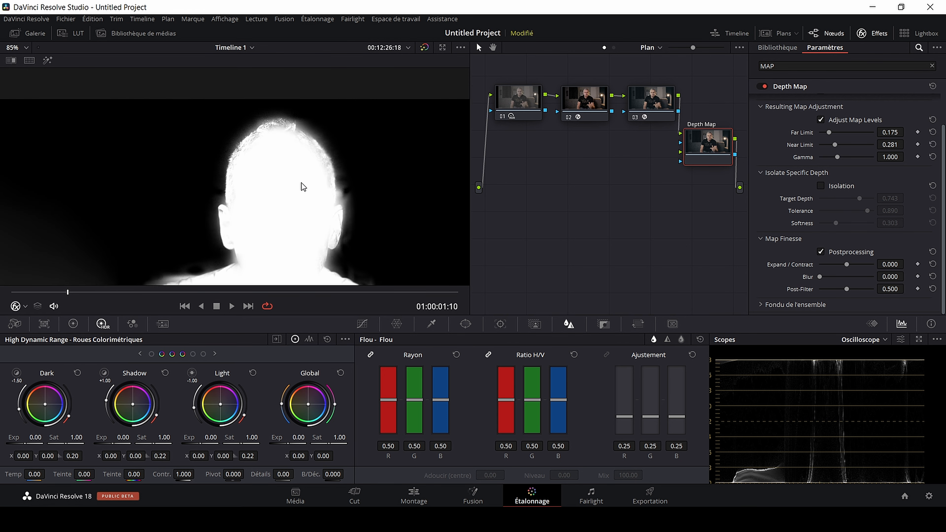
pyautogui.scroll(2, 299, 167)
pyautogui.scroll(-2, 289, 228)
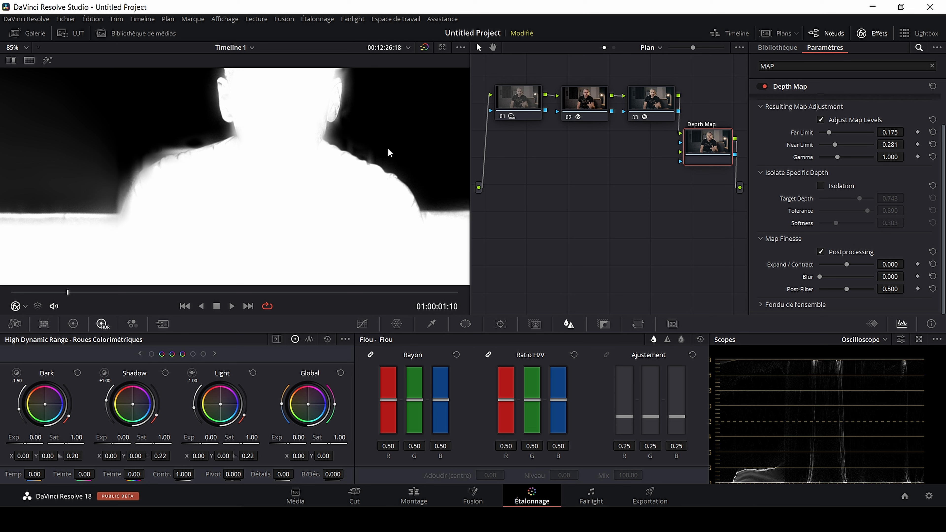
# Try Expand / Contract at 0.835 and Blur at 0.660 on the depth matte, resetting each to its default
pyautogui.moveTo(848, 265); pyautogui.dragTo(869, 264)
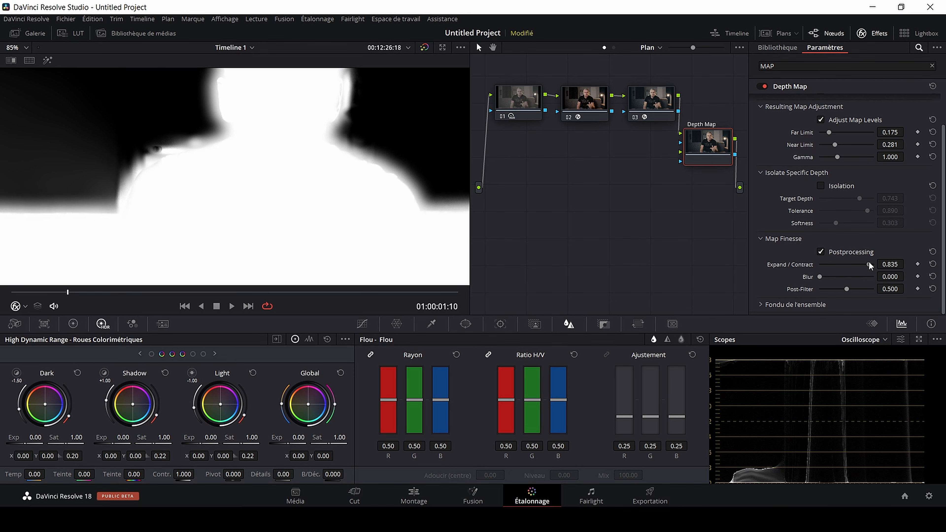
pyautogui.doubleClick(806, 265)
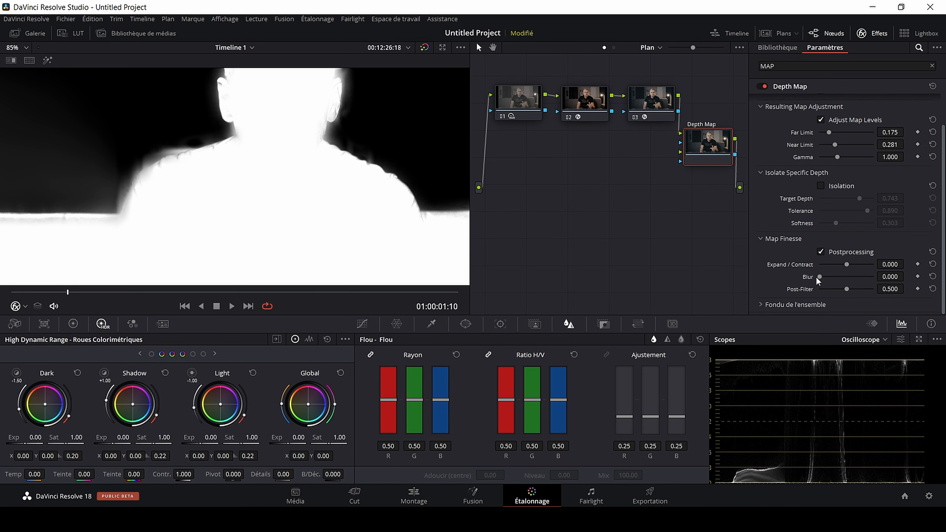
pyautogui.moveTo(820, 277); pyautogui.dragTo(856, 278)
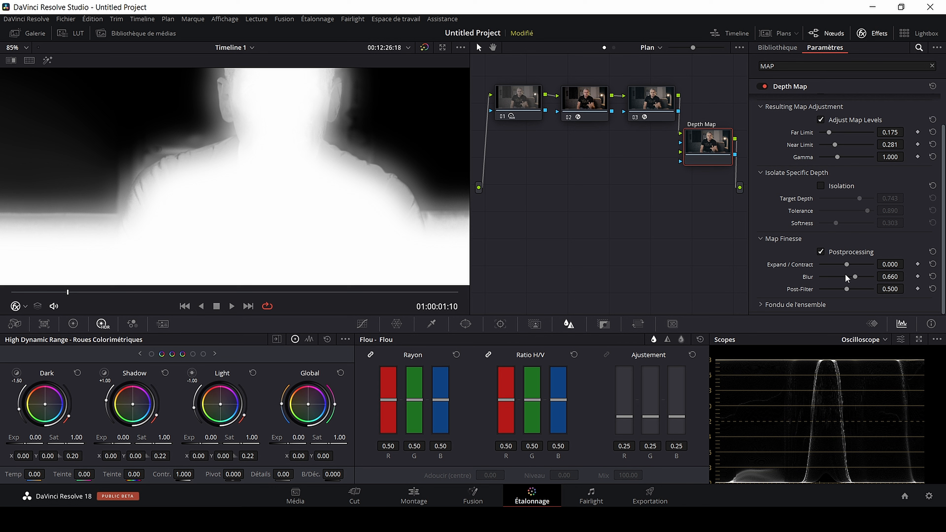
pyautogui.doubleClick(845, 275)
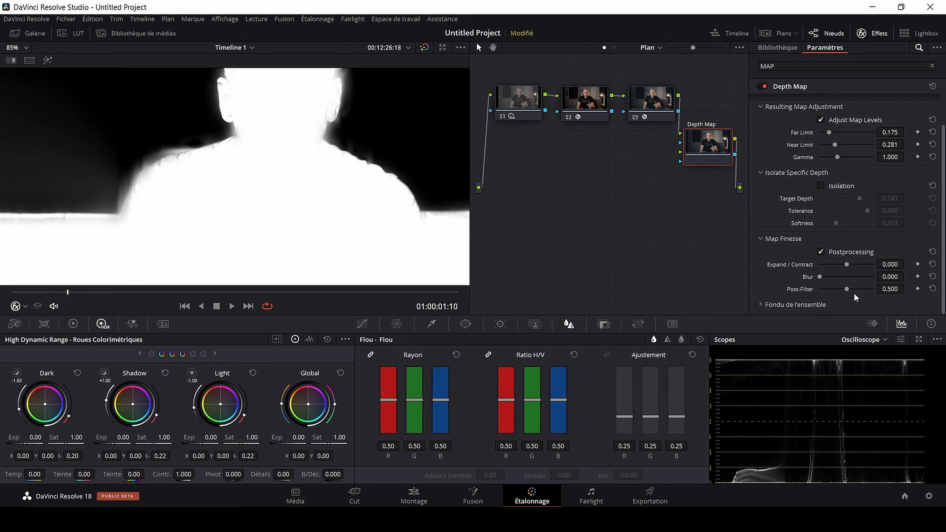
# Try a lower Post-Filter on the depth matte, restore its default, and expand the Fondu de l'ensemble settings
pyautogui.moveTo(847, 289); pyautogui.dragTo(837, 289)
pyautogui.doubleClick(858, 288)
pyautogui.click(762, 304)
pyautogui.scroll(-1, 779, 257)
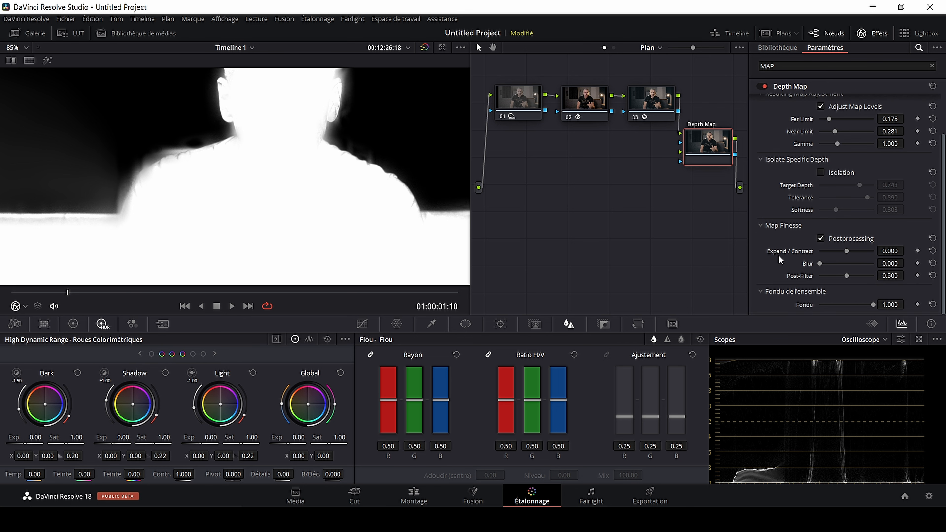
pyautogui.moveTo(873, 307)
pyautogui.mouseDown()
pyautogui.moveTo(848, 307)
pyautogui.moveTo(878, 309)
pyautogui.mouseUp()
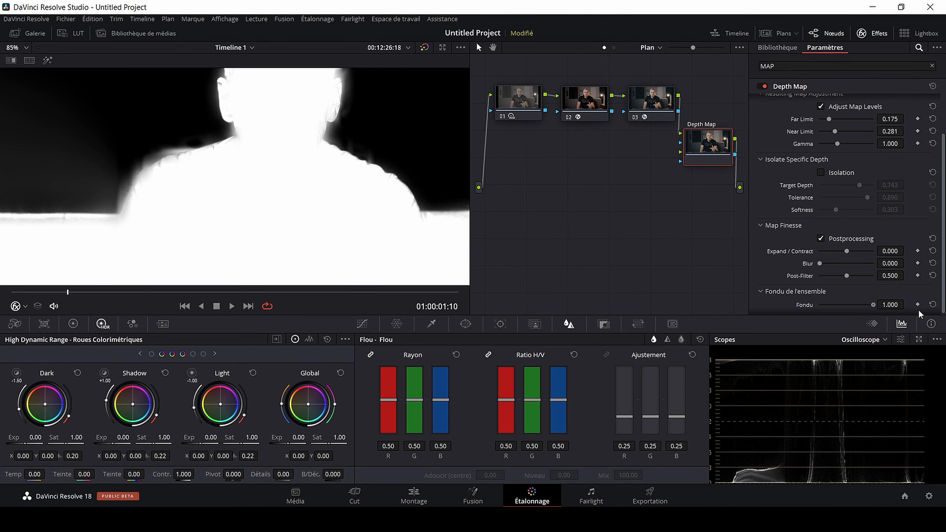
# Invert the depth map so that the matte selects the background instead of the seated man
pyautogui.hotkey('shift', 'z')
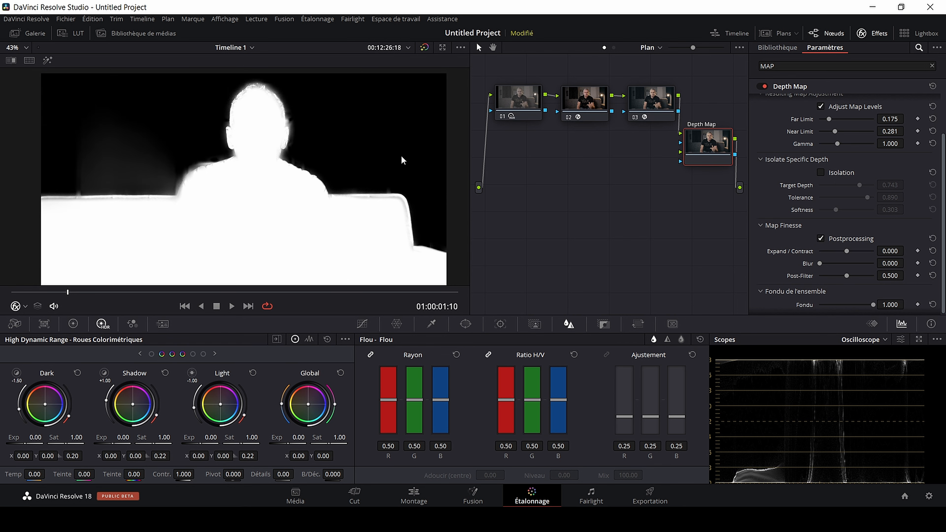
pyautogui.scroll(3, 797, 231)
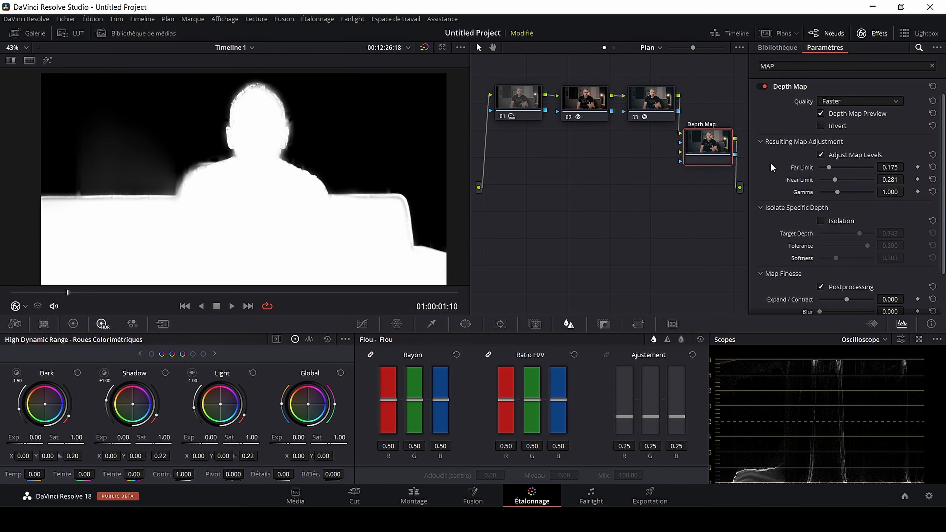
pyautogui.click(822, 125)
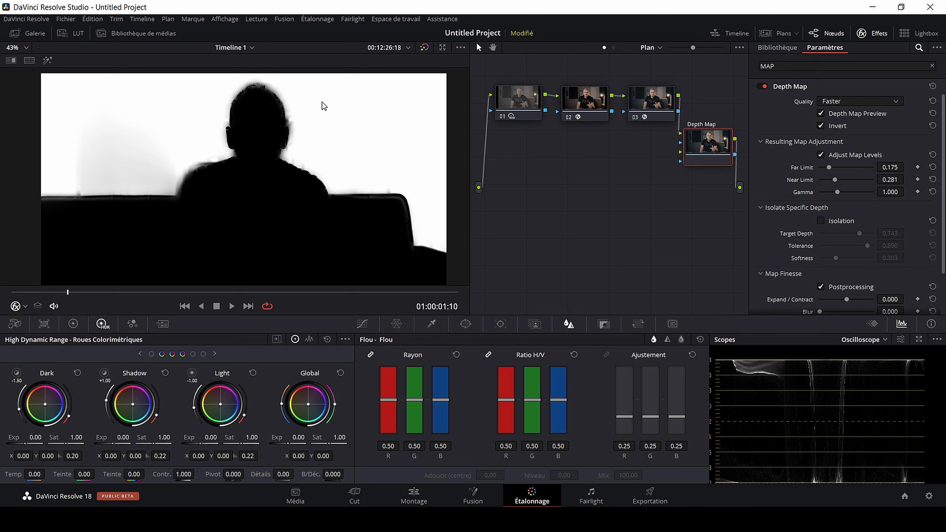
pyautogui.click(873, 34)
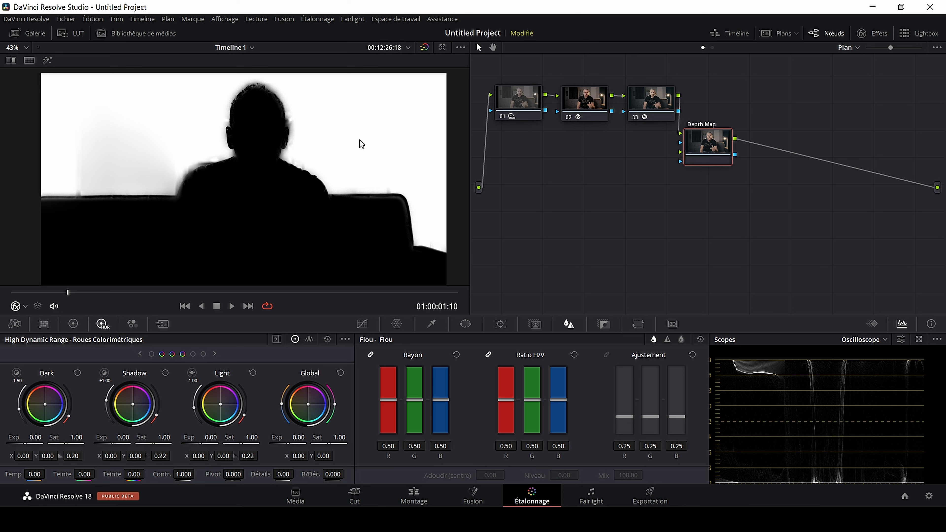
# Add a serial node after the Depth Map node and turn off Depth Map Preview
pyautogui.hotkey('alt', 's')
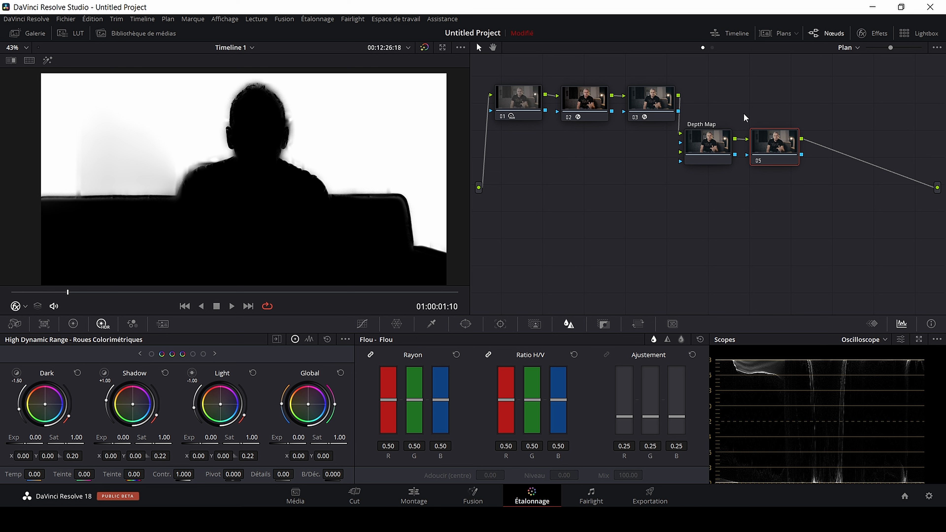
pyautogui.click(711, 148)
pyautogui.click(871, 34)
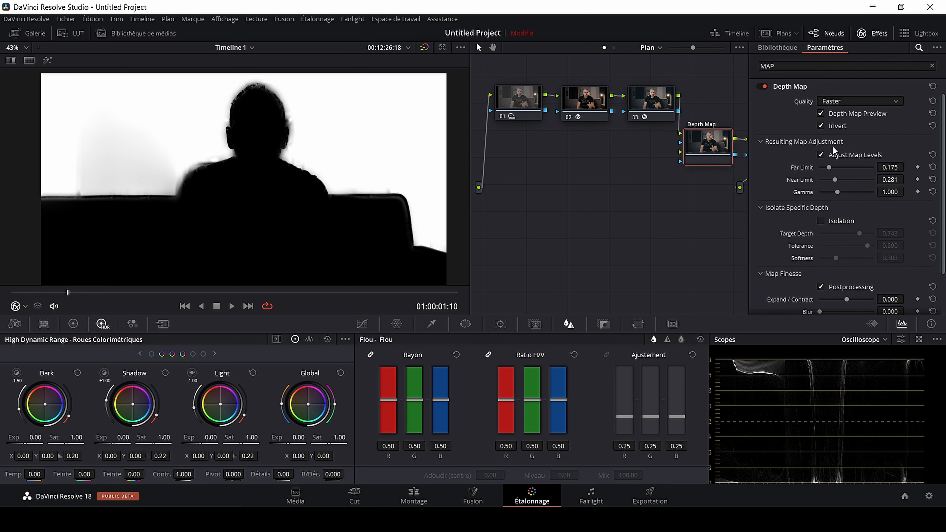
pyautogui.click(821, 113)
pyautogui.hscroll(5, 643, 151)
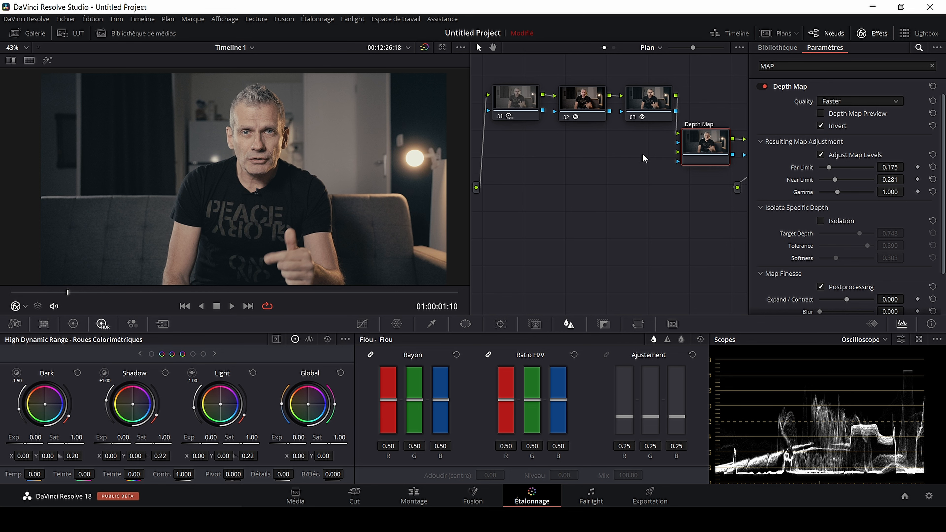
pyautogui.hscroll(7, 633, 152)
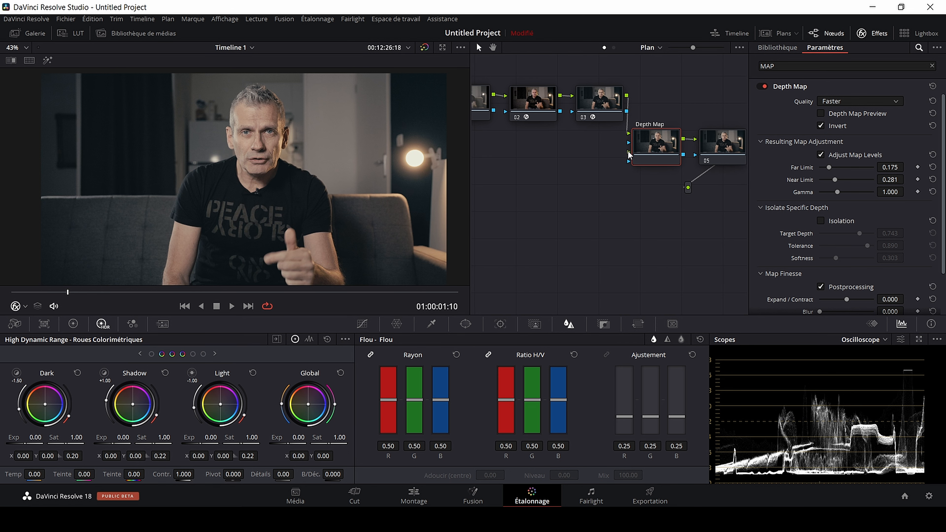
# Feed the Depth Map matte into the node after it, test the mask with Offset at 46.75, and return Offset to 25.00
pyautogui.click(712, 149)
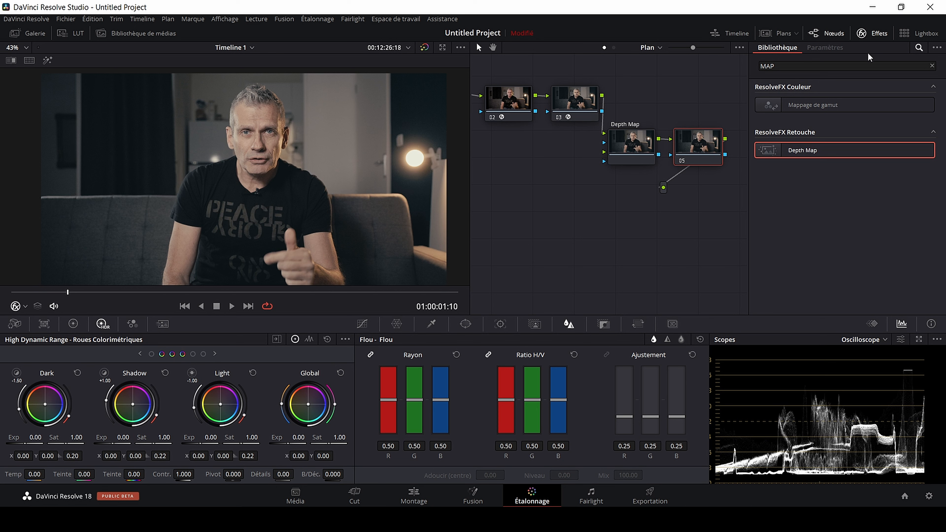
pyautogui.click(875, 35)
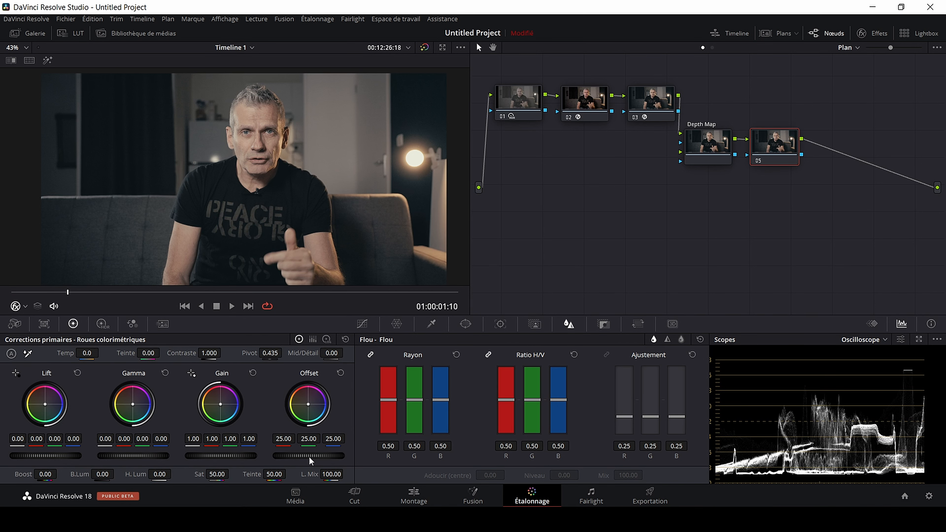
pyautogui.moveTo(308, 456); pyautogui.dragTo(351, 456)
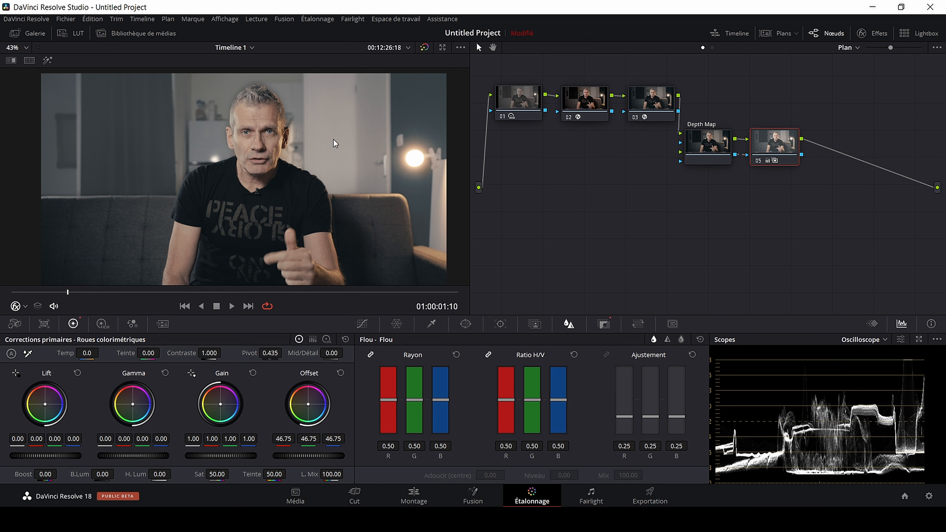
pyautogui.moveTo(308, 456)
pyautogui.mouseDown()
pyautogui.moveTo(339, 456)
pyautogui.moveTo(292, 455)
pyautogui.mouseUp()
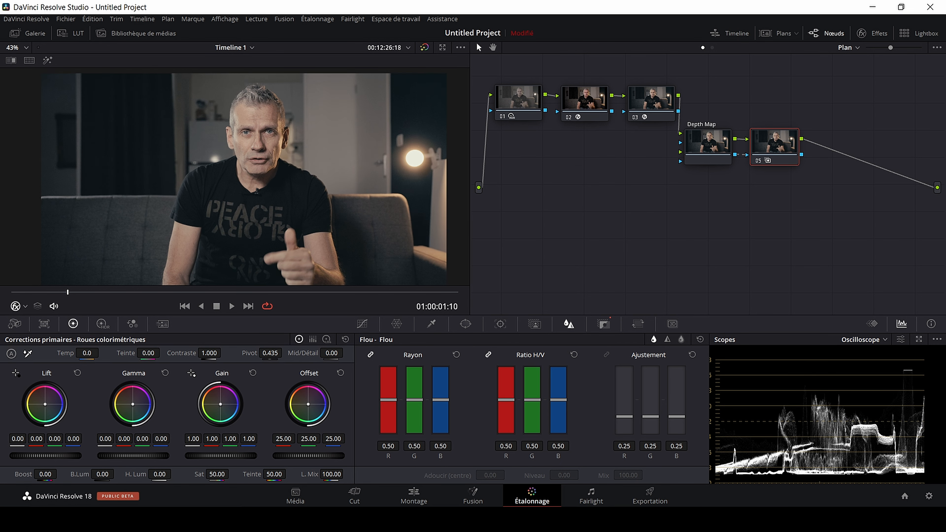
# Grade the background in node 05 with Gain at 1.36 and a teal Offset of 13.39, 25.81 and 28.53
pyautogui.moveTo(221, 456)
pyautogui.mouseDown()
pyautogui.moveTo(243, 456)
pyautogui.moveTo(228, 456)
pyautogui.mouseUp()
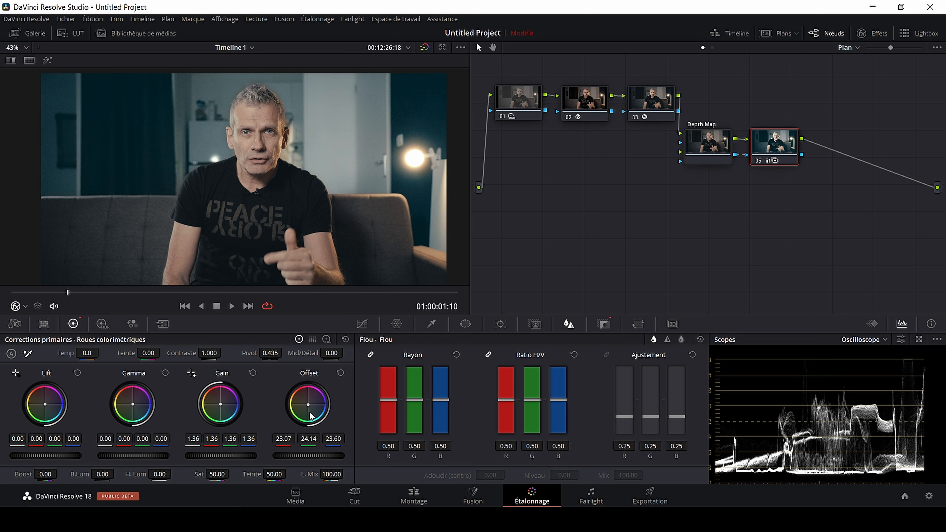
pyautogui.moveTo(312, 416); pyautogui.dragTo(315, 421)
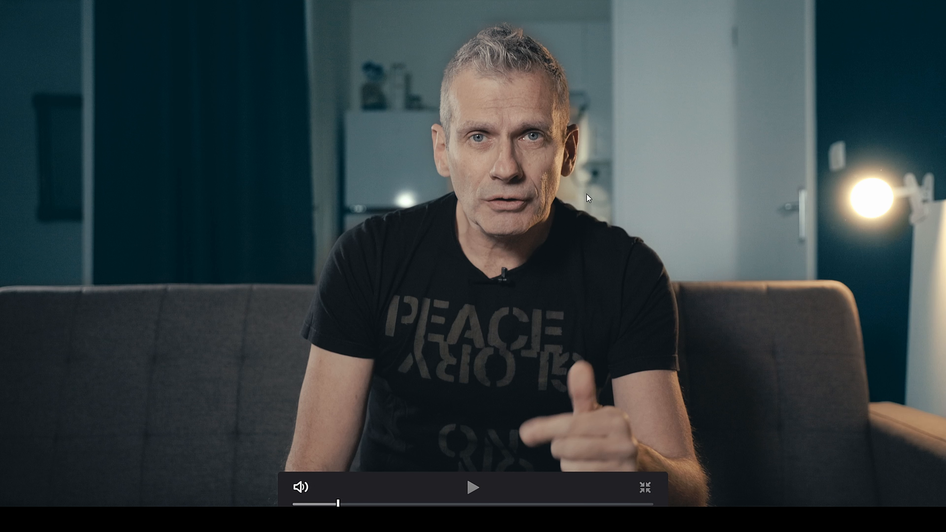
# Play the clip full screen and examine the graded background around the man's head and shoulders
pyautogui.click(472, 488)
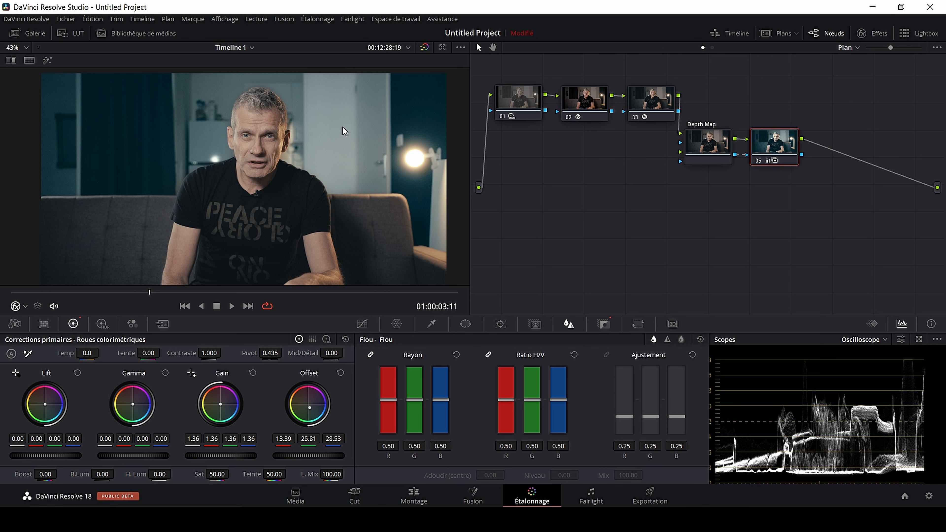
pyautogui.scroll(2, 345, 130)
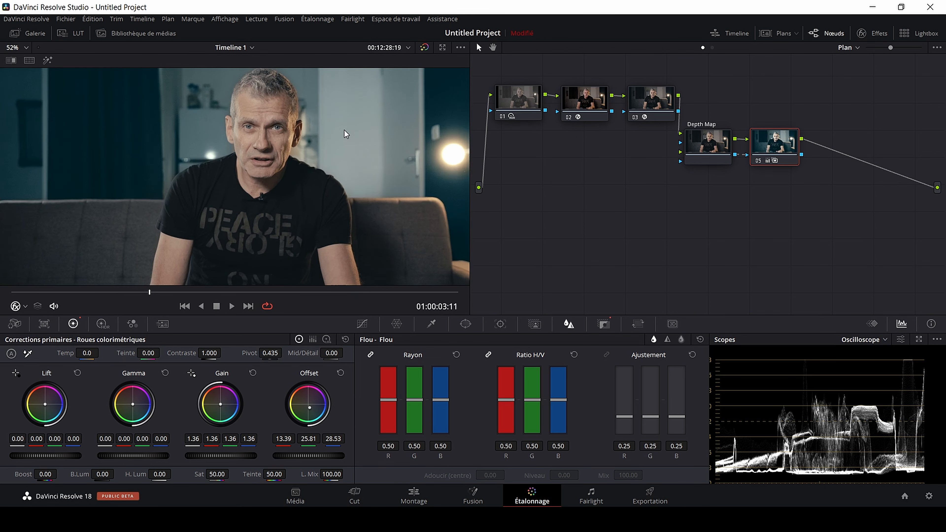
pyautogui.scroll(1, 329, 129)
pyautogui.scroll(-3, 226, 188)
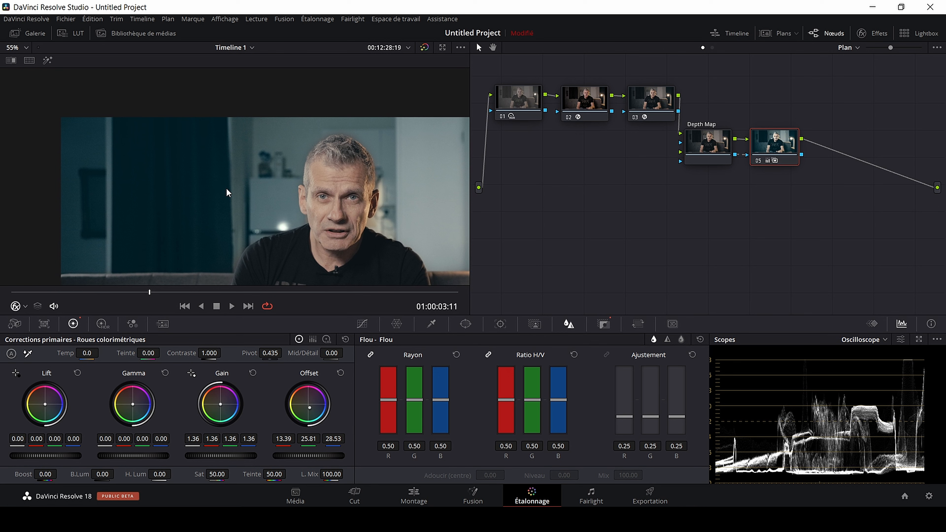
pyautogui.moveTo(228, 187); pyautogui.dragTo(199, 163)
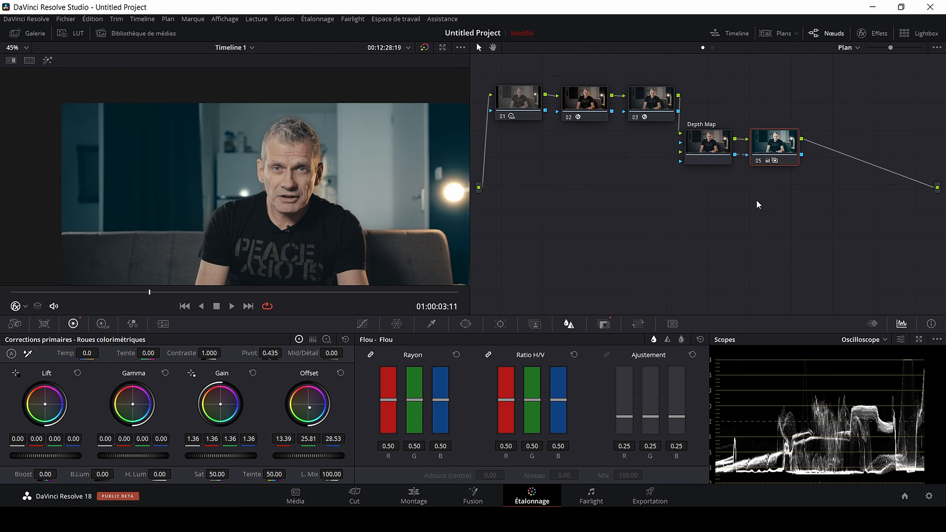
# Search the effects library for "flou" and apply Flou radial to node 05
pyautogui.click(873, 32)
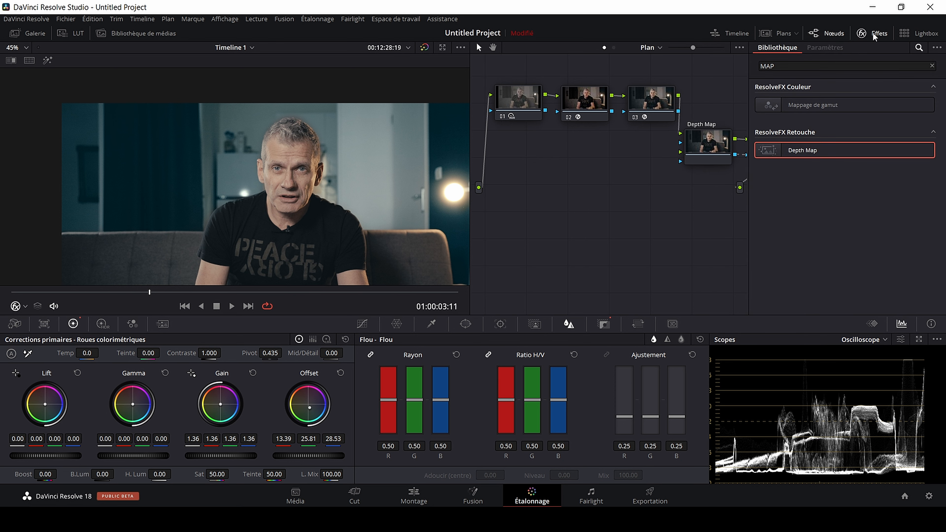
pyautogui.click(932, 66)
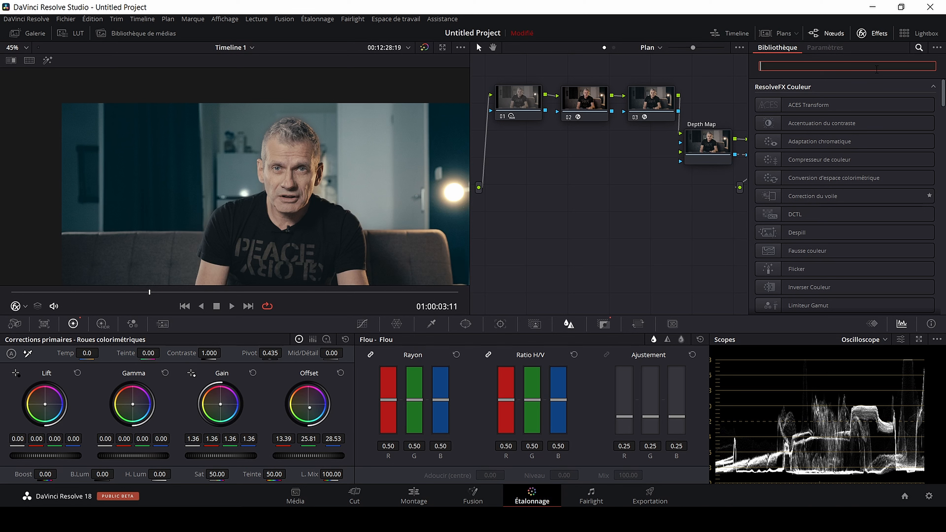
pyautogui.write('flou')
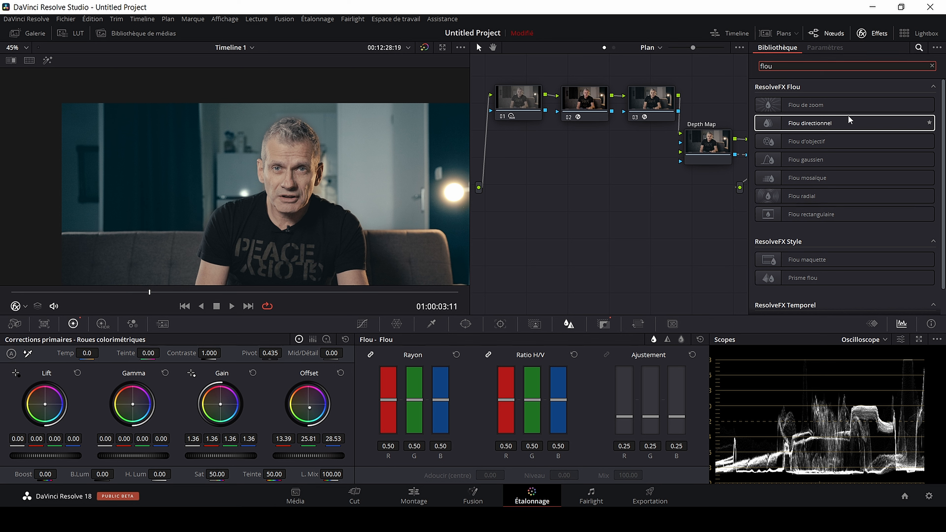
pyautogui.moveTo(824, 196); pyautogui.dragTo(714, 137)
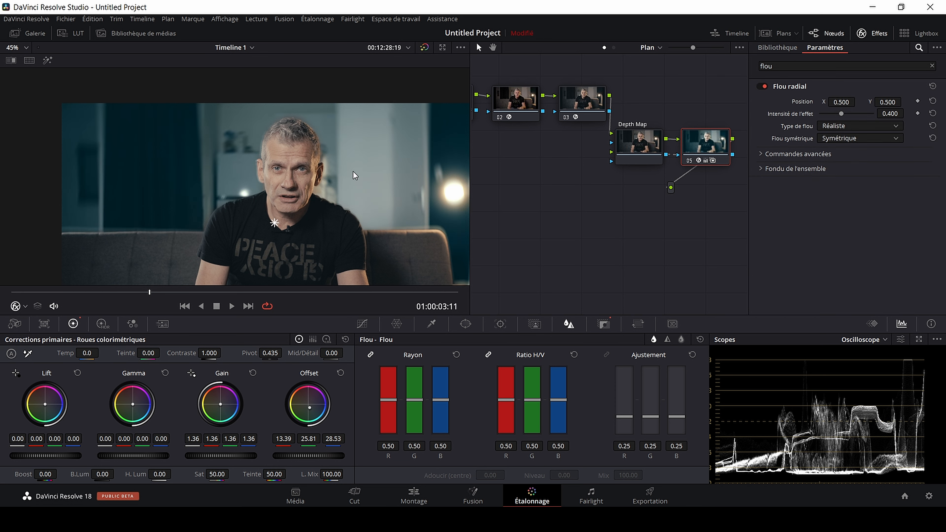
# Set the radial blur's Intensité de l'effet to 0.367 and check the background blur around the man
pyautogui.scroll(-1, 353, 173)
pyautogui.scroll(1, 353, 173)
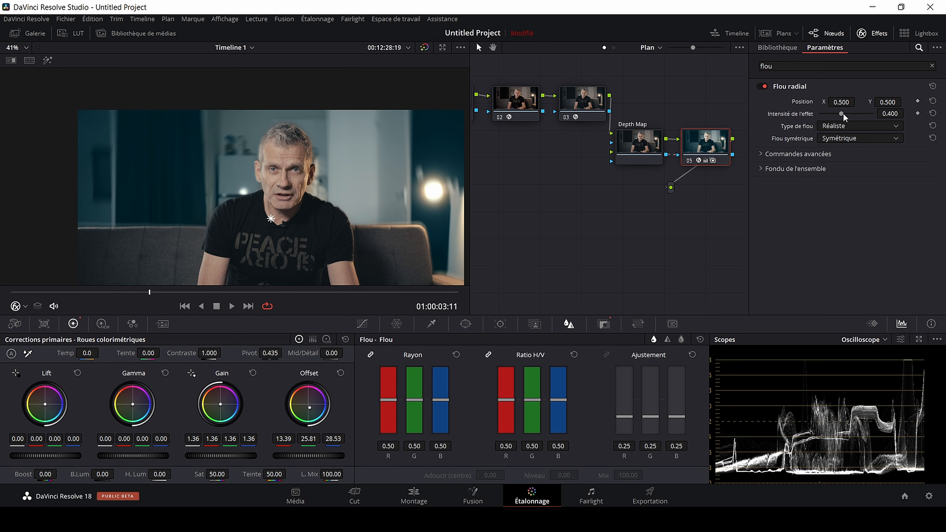
pyautogui.moveTo(844, 113)
pyautogui.mouseDown()
pyautogui.moveTo(868, 113)
pyautogui.moveTo(839, 118)
pyautogui.mouseUp()
pyautogui.scroll(-1, 318, 216)
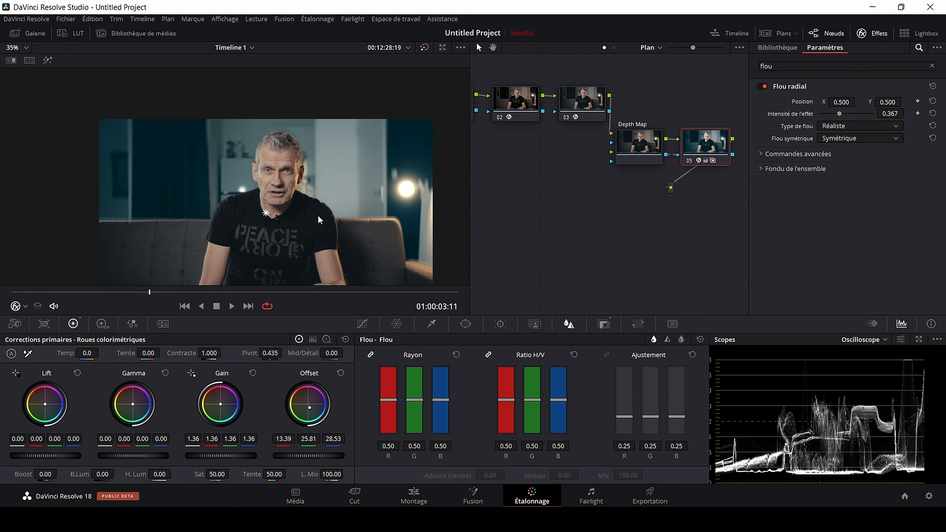
pyautogui.scroll(3, 319, 218)
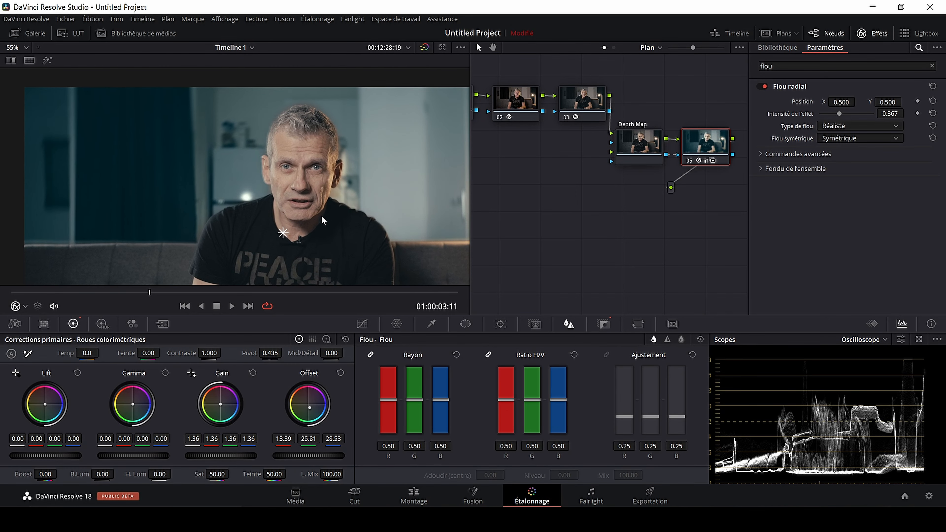
pyautogui.scroll(-1, 324, 222)
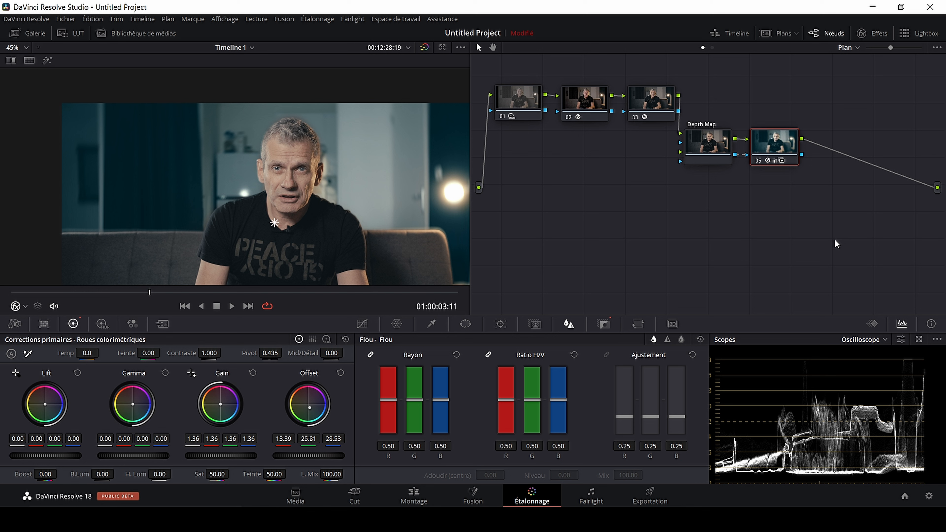
# Line up the Depth Map node and node 05 with the upper row, and add a parallel node beneath node 05
pyautogui.moveTo(711, 149); pyautogui.dragTo(725, 114)
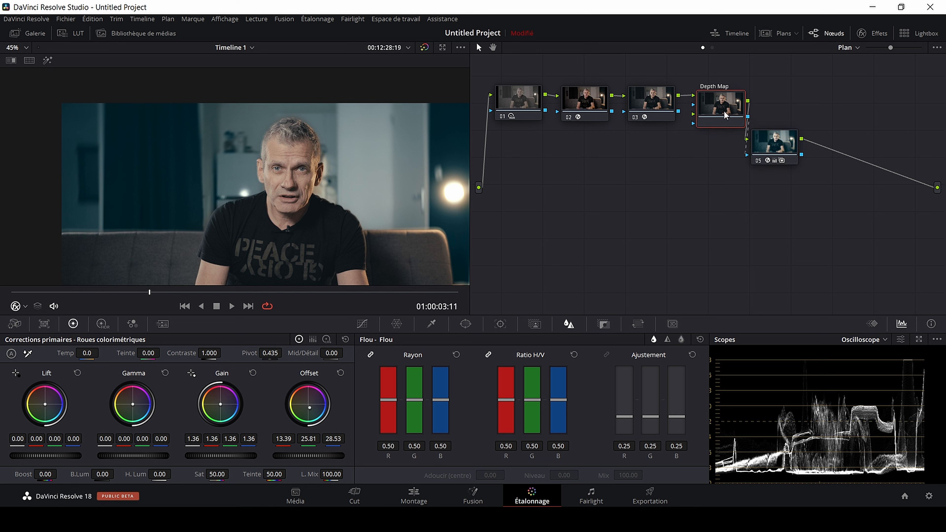
pyautogui.moveTo(784, 151); pyautogui.dragTo(803, 114)
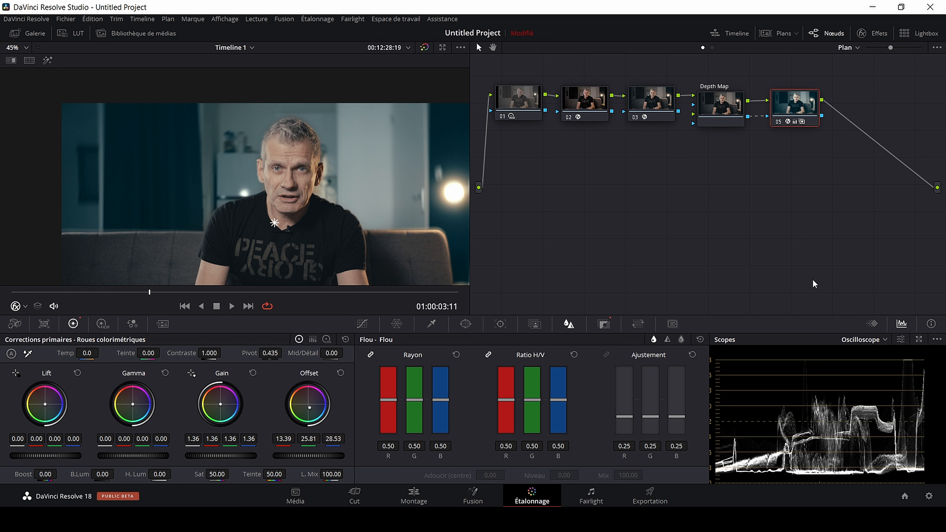
pyautogui.hotkey('alt', 'p')
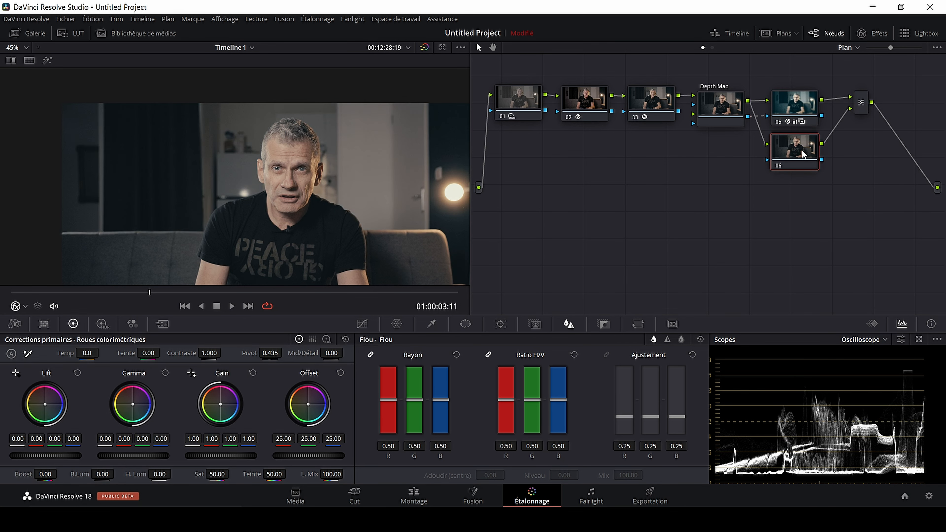
pyautogui.moveTo(802, 153); pyautogui.dragTo(805, 171)
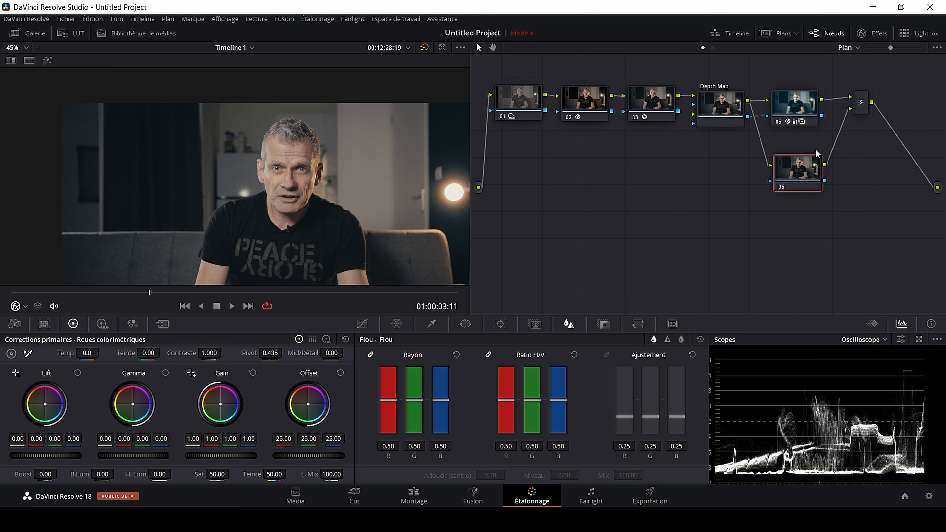
pyautogui.moveTo(799, 180); pyautogui.dragTo(798, 171)
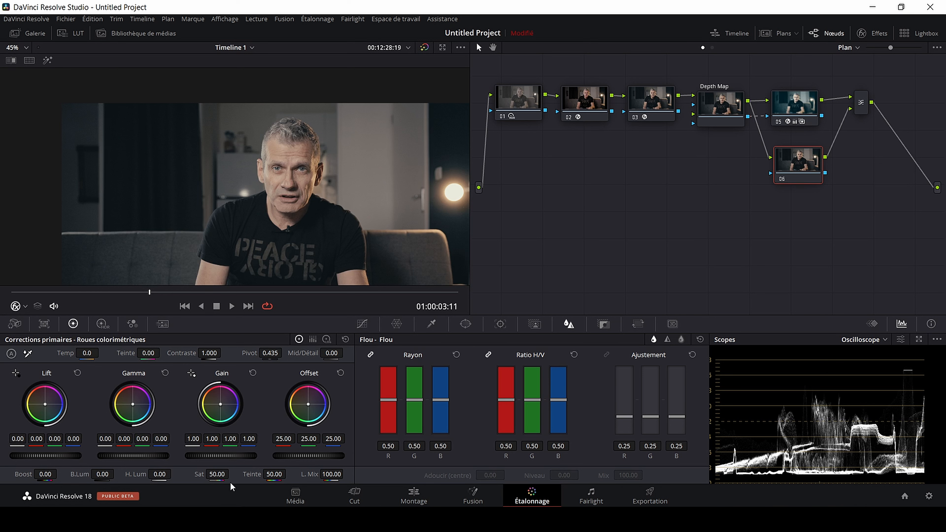
# Set the saturation of the new parallel node to 100
pyautogui.moveTo(214, 476); pyautogui.dragTo(231, 473)
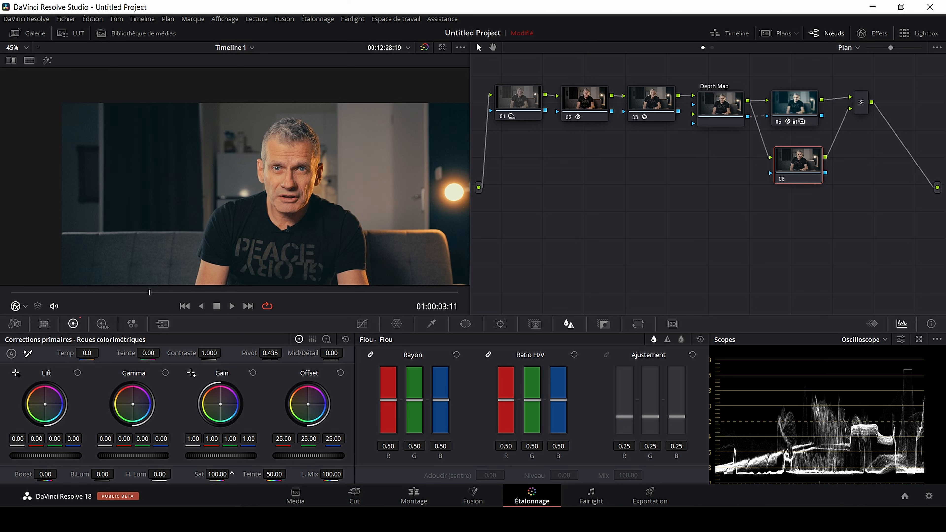
pyautogui.moveTo(801, 160); pyautogui.dragTo(798, 163)
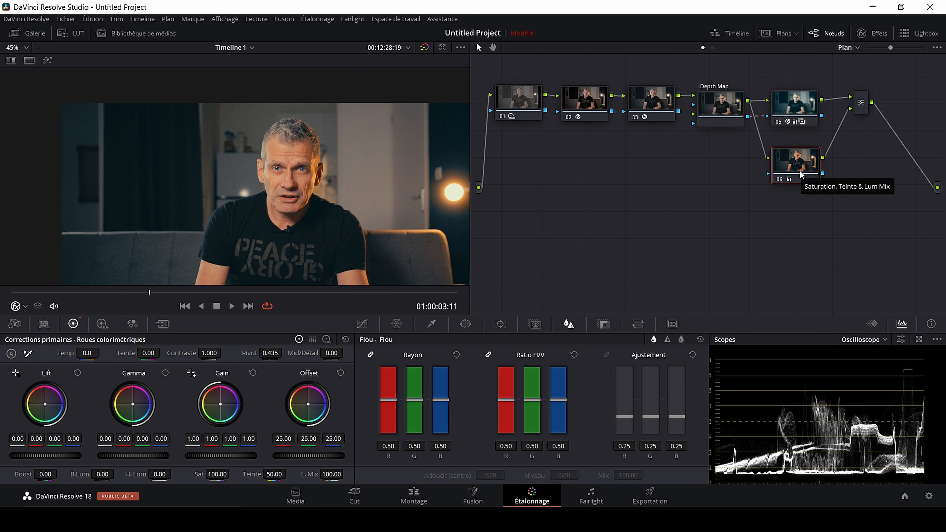
# Compare the shot with node 06 off and on, and connect the Depth Map's alpha output to node 06's alpha input
pyautogui.click(777, 181)
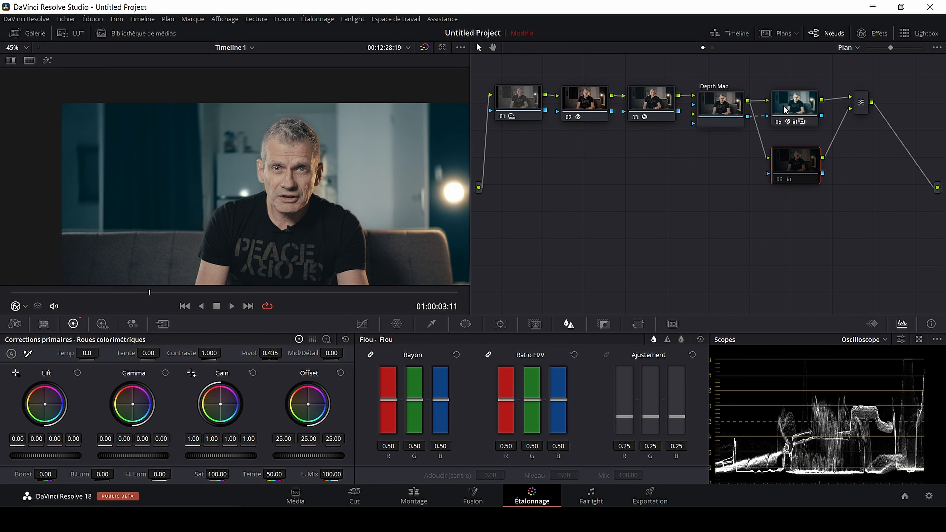
pyautogui.click(779, 180)
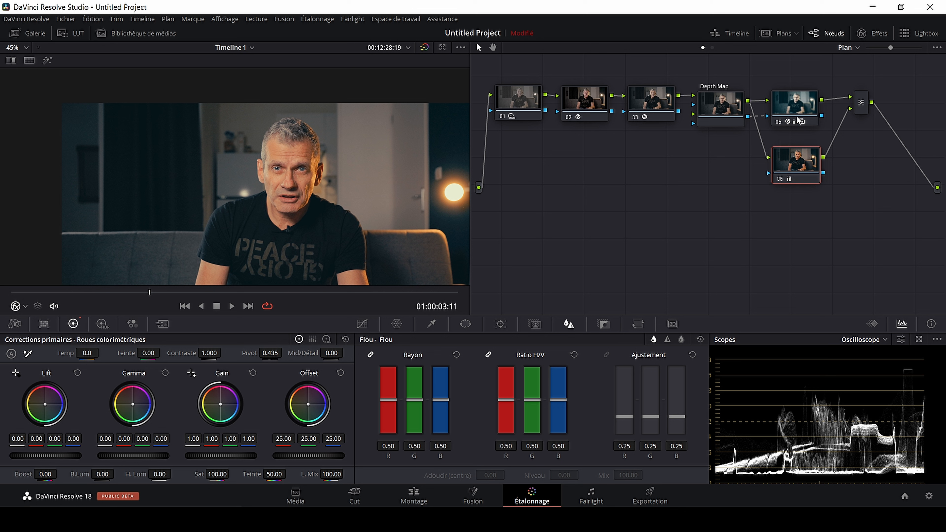
pyautogui.moveTo(805, 161); pyautogui.dragTo(802, 159)
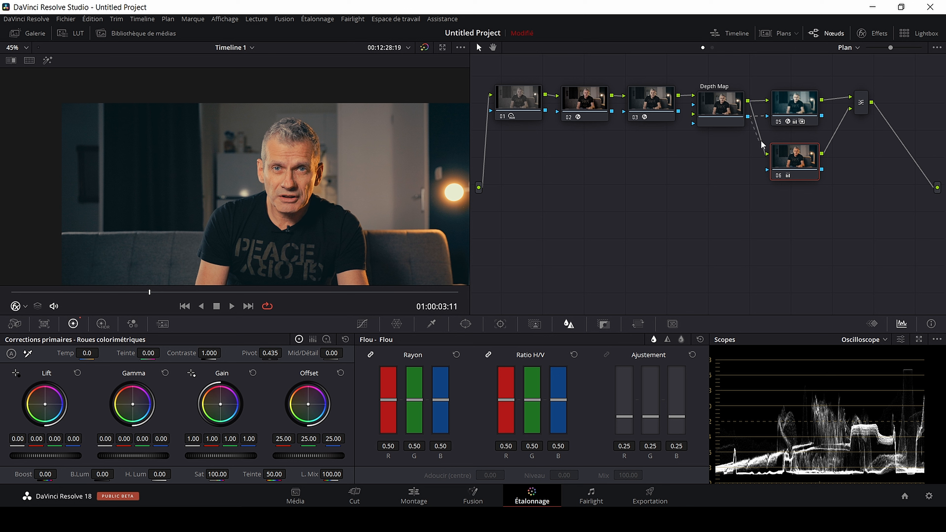
pyautogui.moveTo(767, 171); pyautogui.dragTo(768, 171)
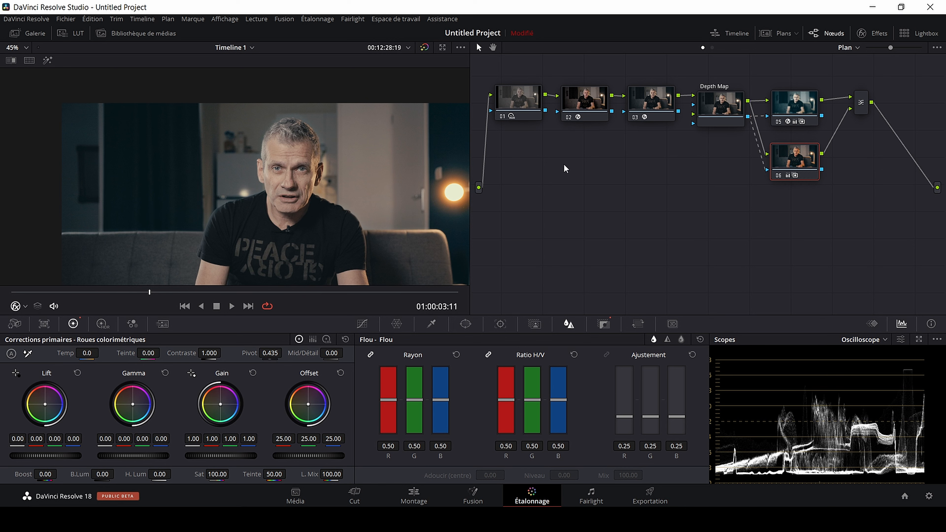
# Toggle node 06 off and on to check which part of the shot its saturation affects, and inspect node 05's corrections
pyautogui.click(779, 175)
pyautogui.click(779, 175)
pyautogui.click(779, 174)
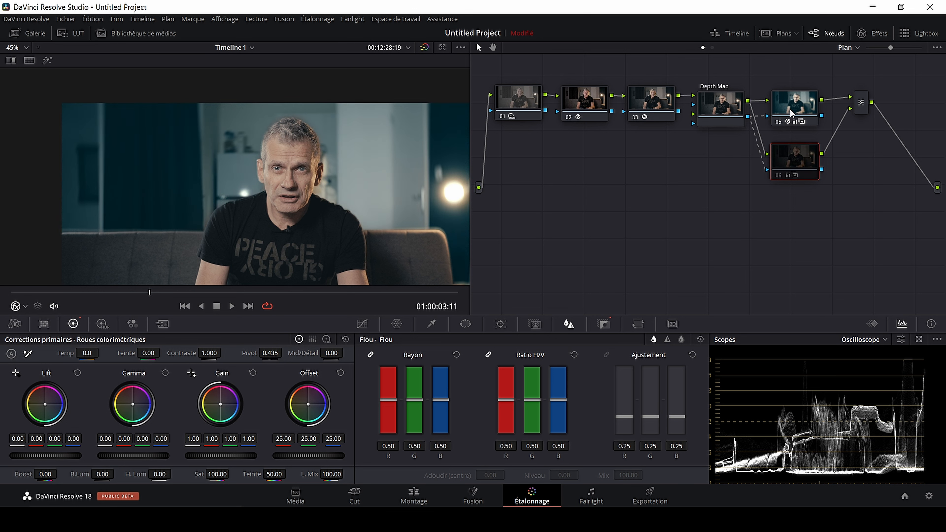
pyautogui.click(779, 175)
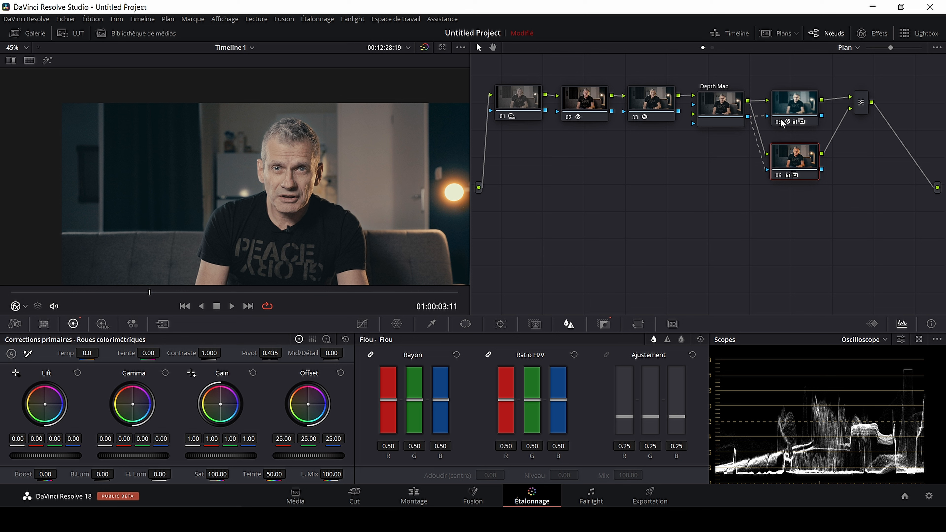
pyautogui.moveTo(801, 102)
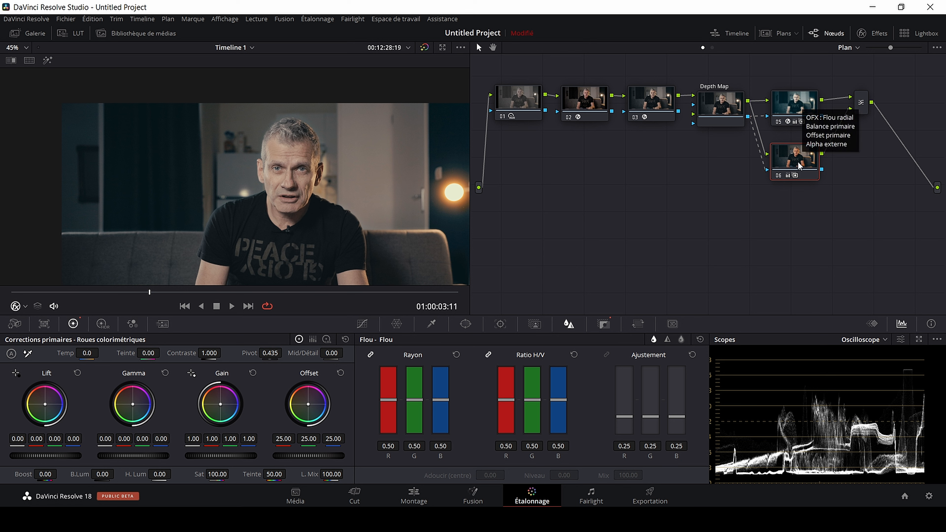
# Compare the input mattes of nodes 05 and 06, and invert the input matte of node 06
pyautogui.click(604, 324)
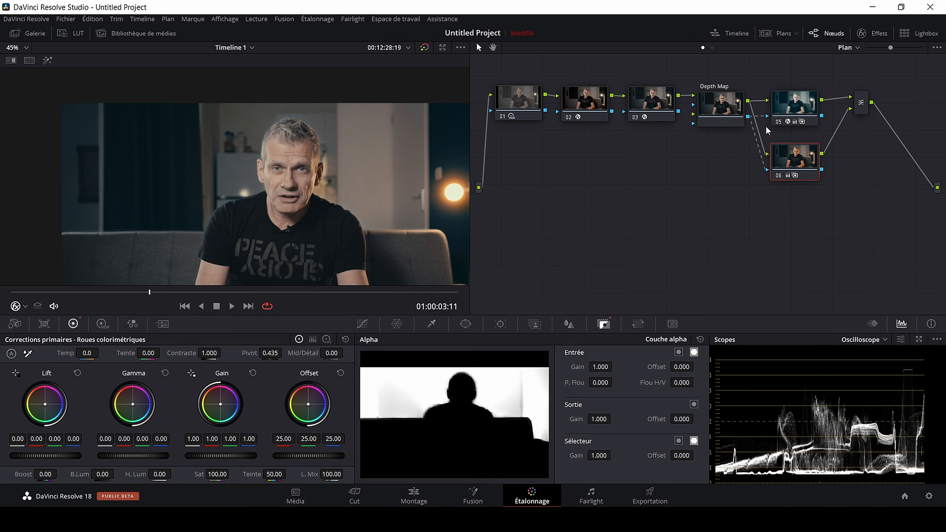
pyautogui.click(795, 112)
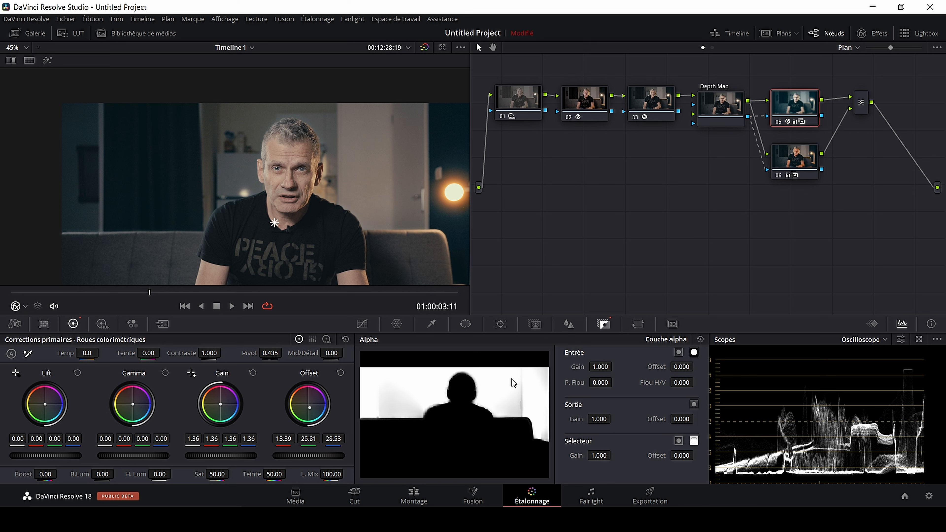
pyautogui.click(804, 162)
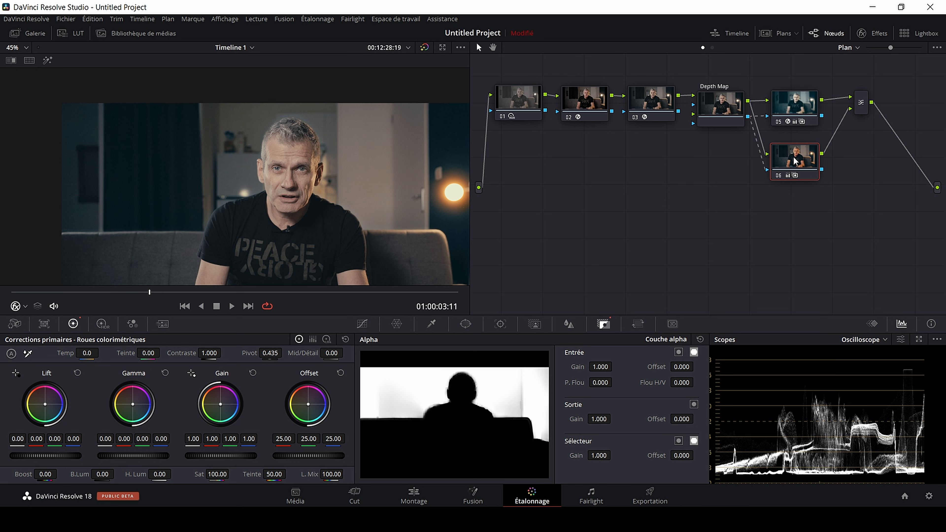
pyautogui.click(677, 352)
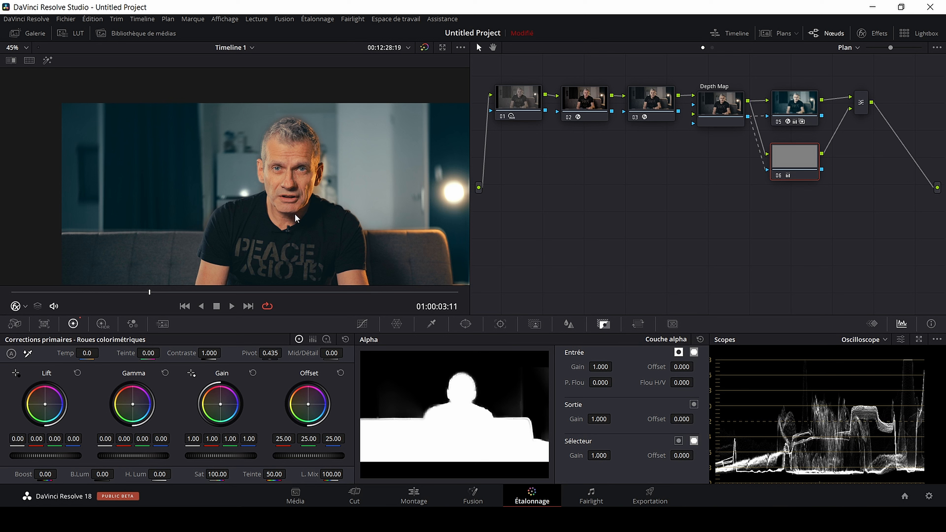
# Toggle node 06 to check its effect on the man, and compare its matte with that of node 05
pyautogui.click(778, 175)
pyautogui.click(778, 175)
pyautogui.click(779, 176)
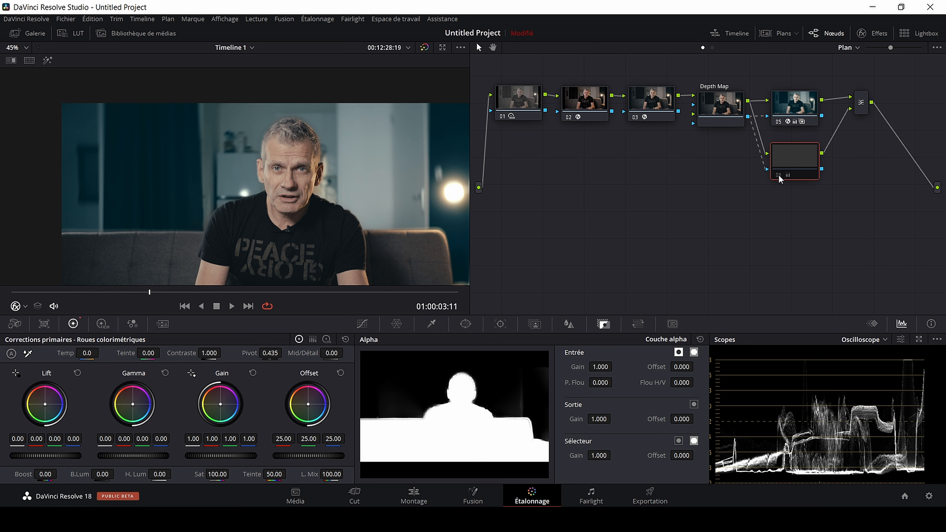
pyautogui.click(778, 175)
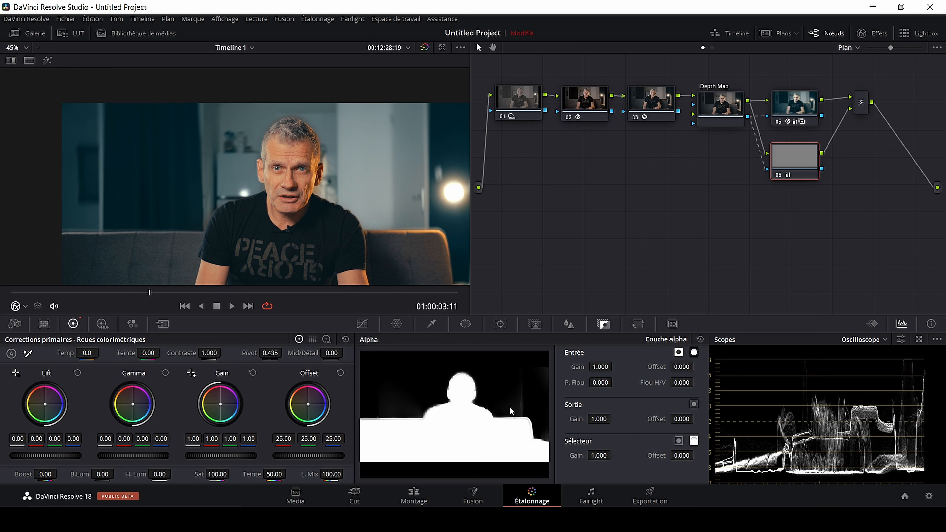
pyautogui.click(795, 111)
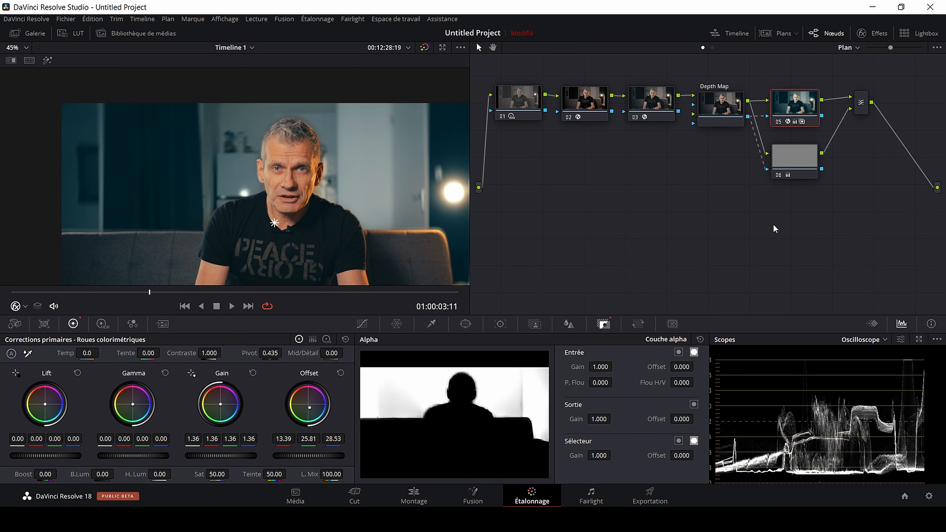
# Set node 06's saturation to 76 and compare the shot with the Depth Map and parallel branch nodes disabled and enabled
pyautogui.click(780, 174)
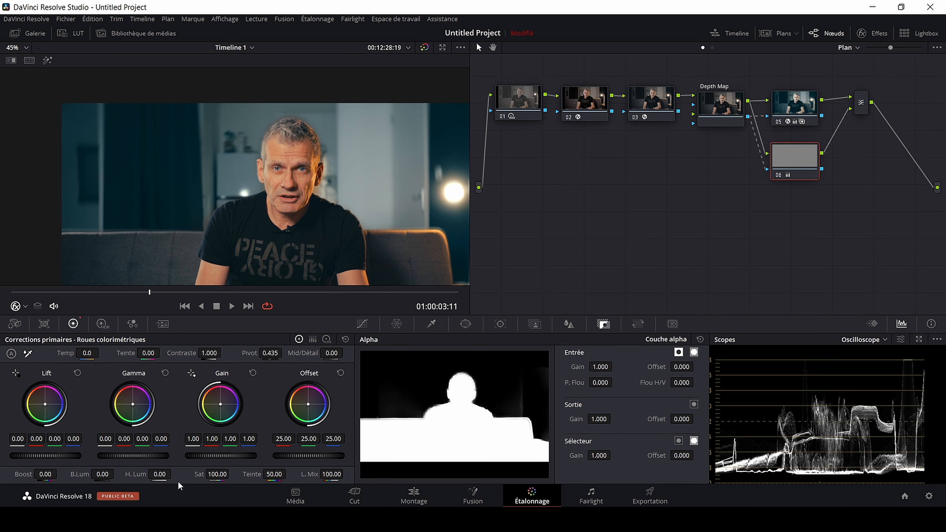
pyautogui.moveTo(217, 475); pyautogui.dragTo(207, 474)
pyautogui.moveTo(712, 232); pyautogui.dragTo(868, 77)
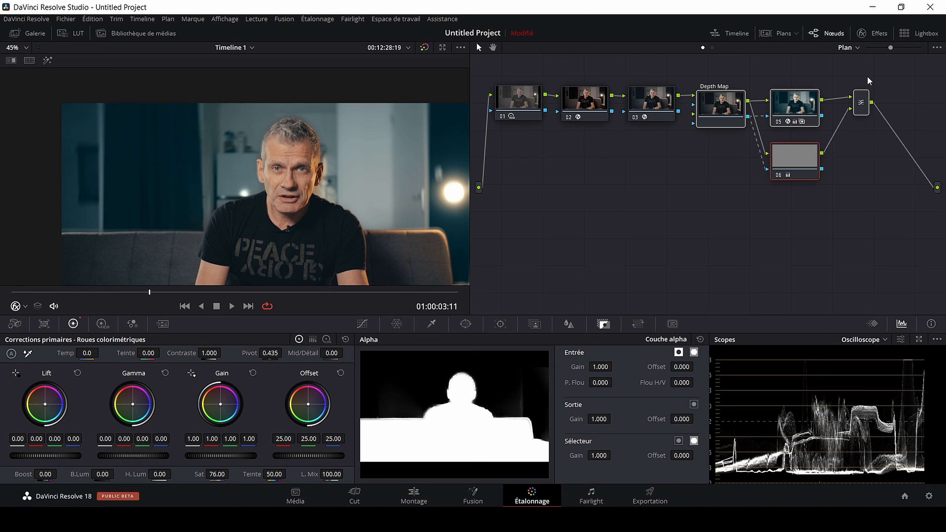
pyautogui.hotkey('ctrl', 'd')
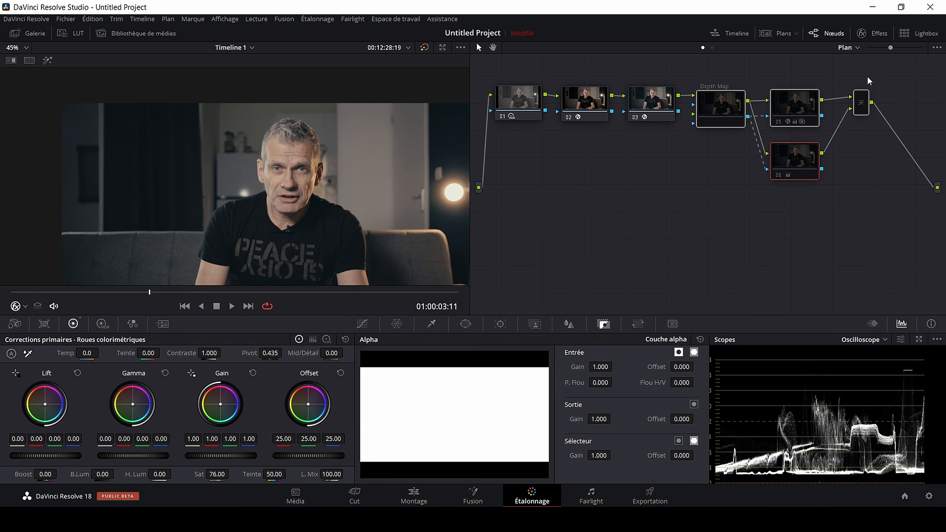
pyautogui.hotkey('ctrl', 'd')
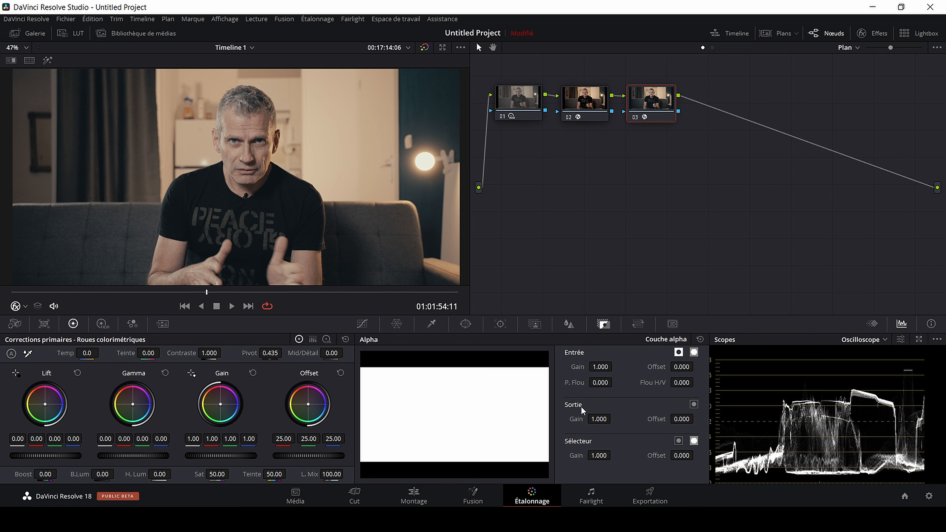
# Search the effects library for "map" and add Depth Map as a new node after node 03 of this shot
pyautogui.scroll(3, 226, 163)
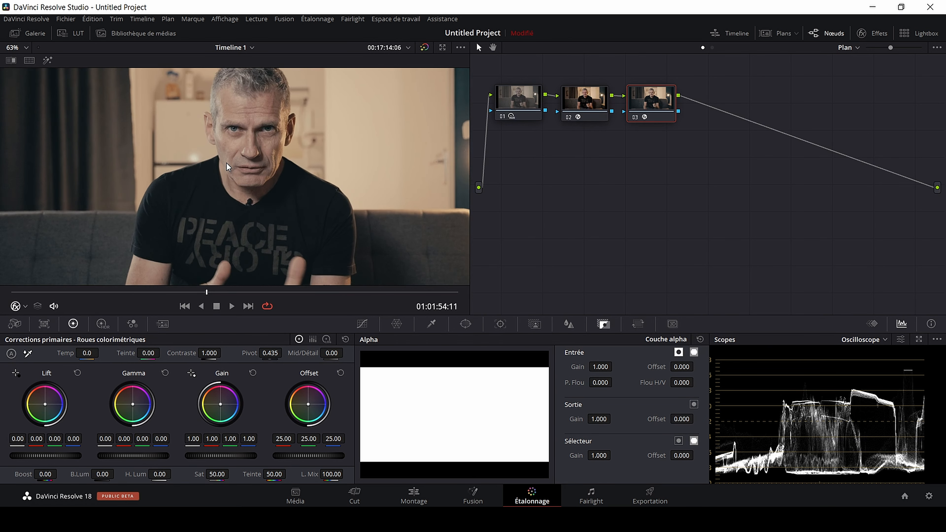
pyautogui.scroll(-3, 255, 141)
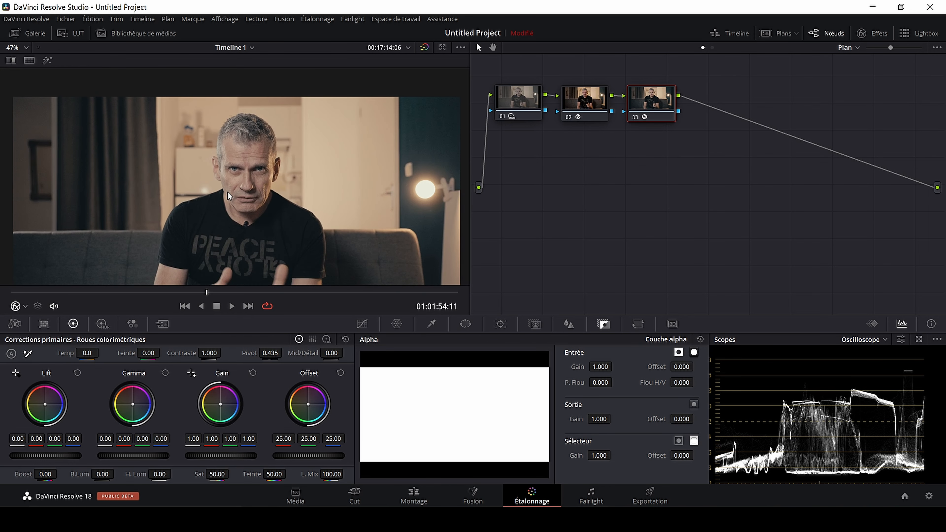
pyautogui.scroll(2, 239, 170)
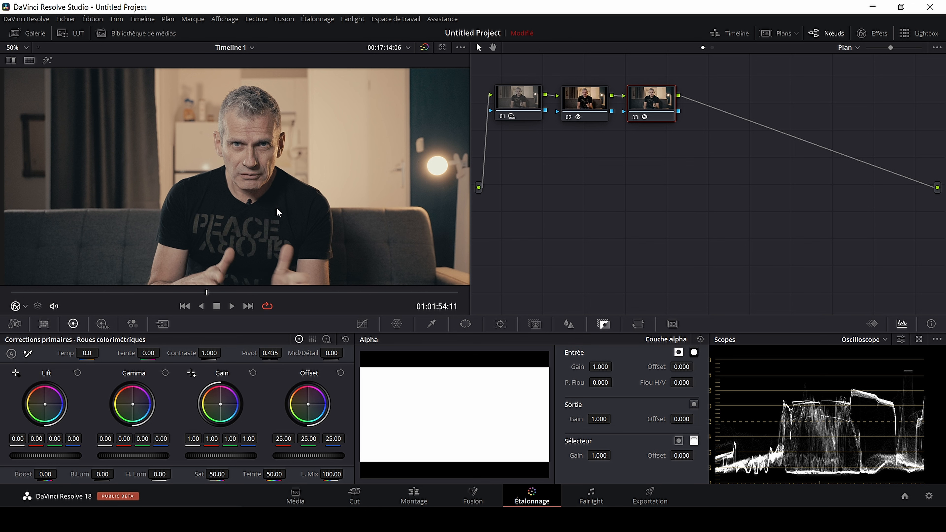
pyautogui.scroll(1, 279, 205)
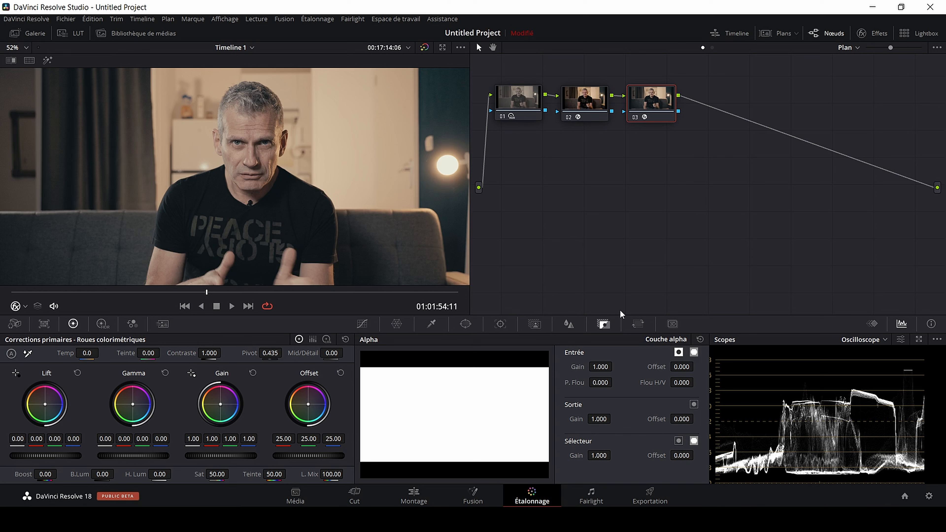
pyautogui.click(868, 32)
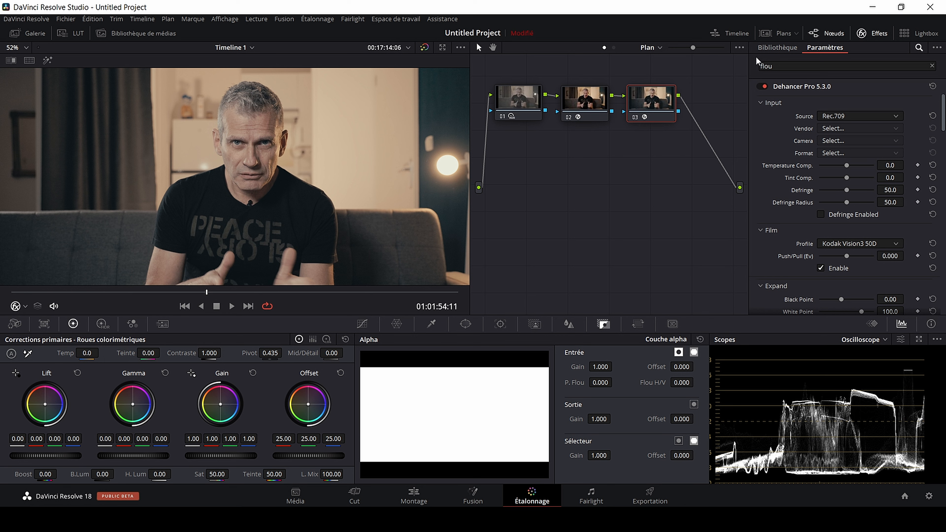
pyautogui.click(773, 47)
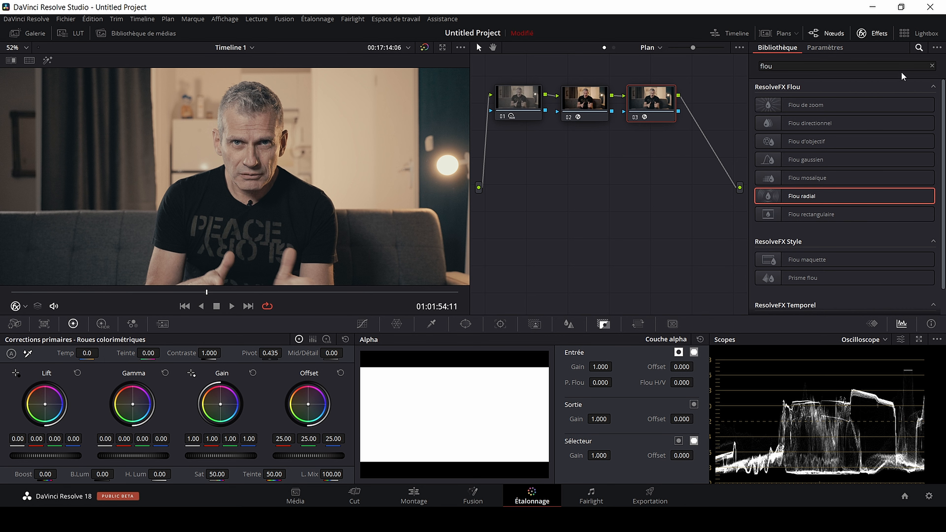
pyautogui.click(918, 49)
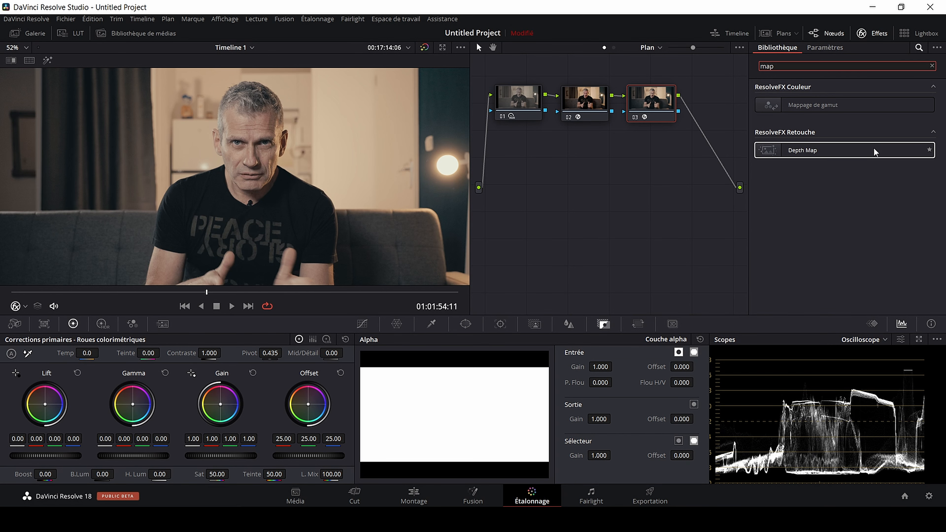
pyautogui.moveTo(875, 150); pyautogui.dragTo(713, 149)
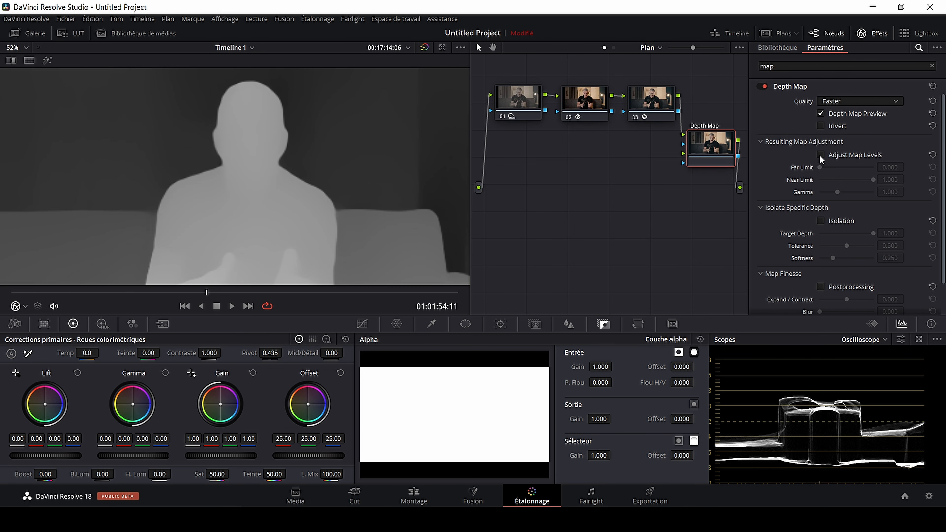
# Enable Adjust Map Levels and set both Far Limit and Near Limit to 0.248
pyautogui.click(820, 154)
pyautogui.moveTo(822, 170); pyautogui.dragTo(833, 170)
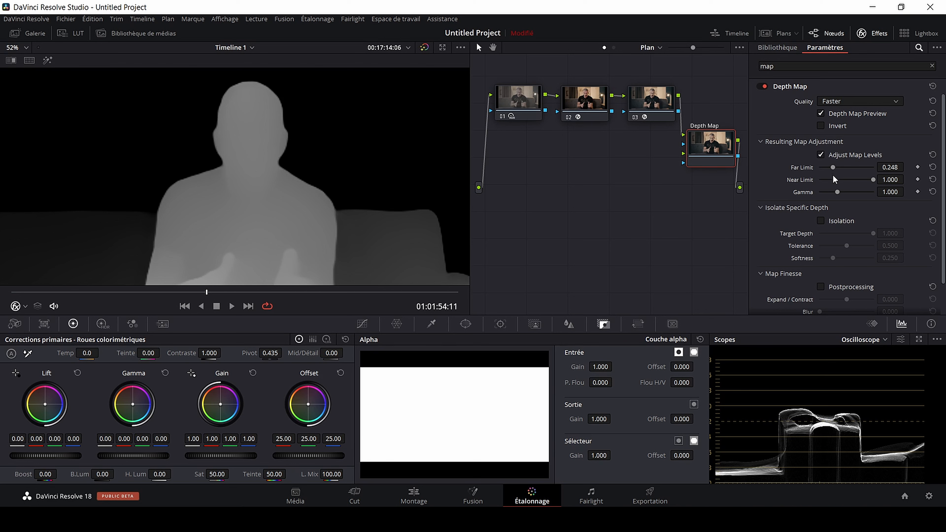
pyautogui.moveTo(873, 180); pyautogui.dragTo(793, 218)
# Turn on Postprocessing and Invert for the depth map, and line up its node with the upper row
pyautogui.click(821, 287)
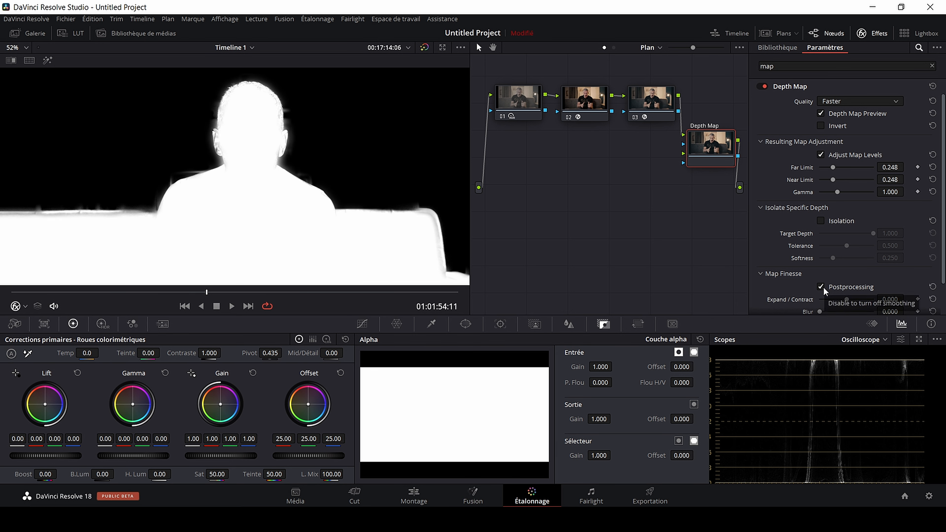
pyautogui.click(847, 102)
pyautogui.click(848, 101)
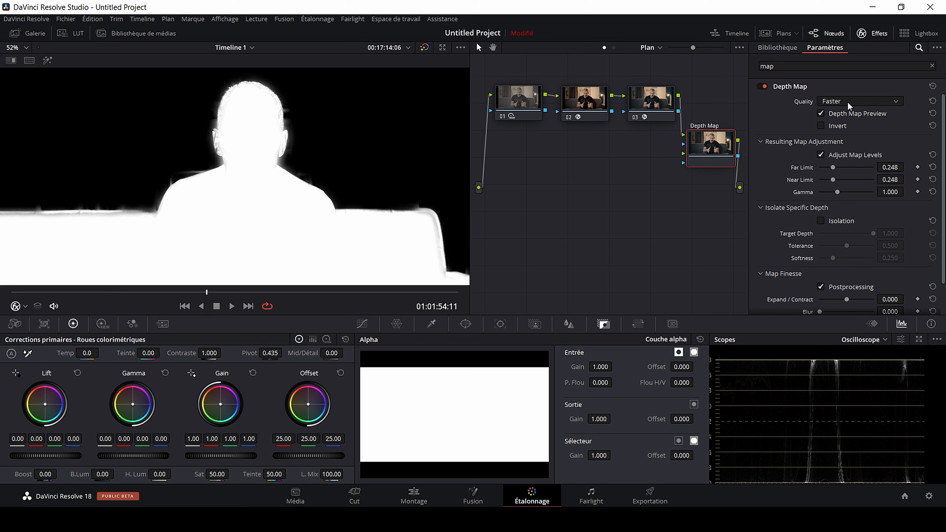
pyautogui.moveTo(704, 150); pyautogui.dragTo(708, 115)
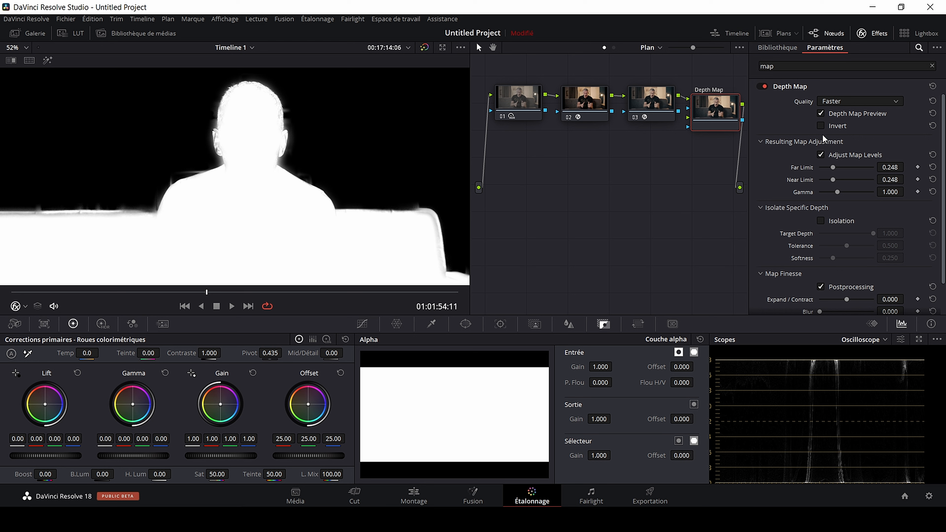
pyautogui.click(820, 125)
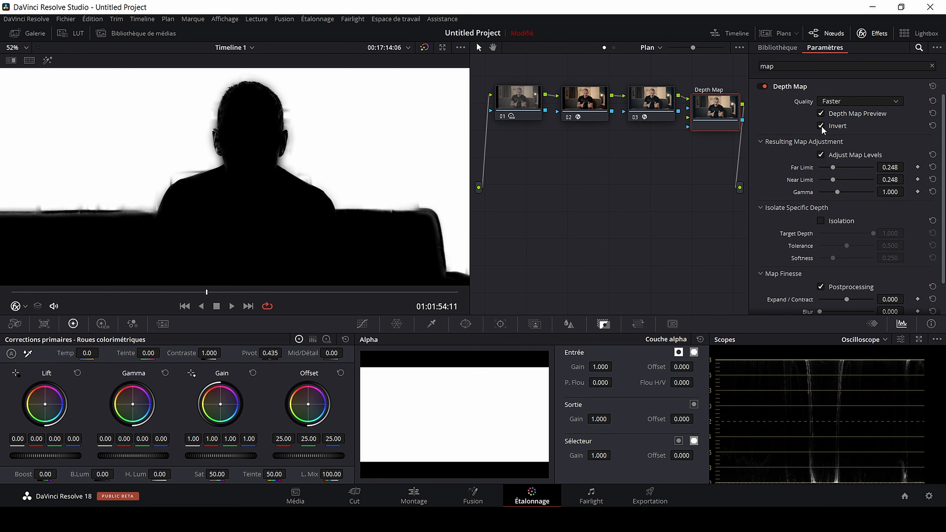
# Add a serial node after the Depth Map node and connect the Depth Map's alpha output to its alpha input
pyautogui.click(872, 33)
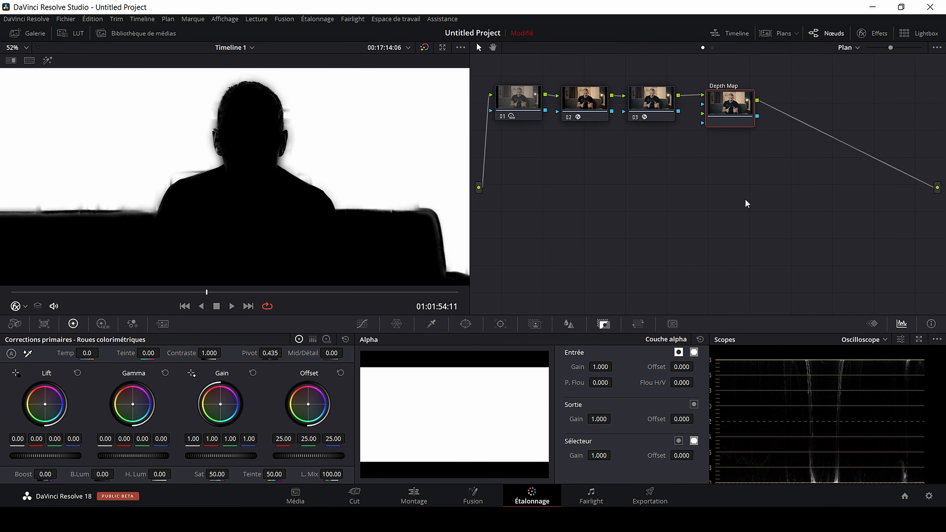
pyautogui.hotkey('alt', 's')
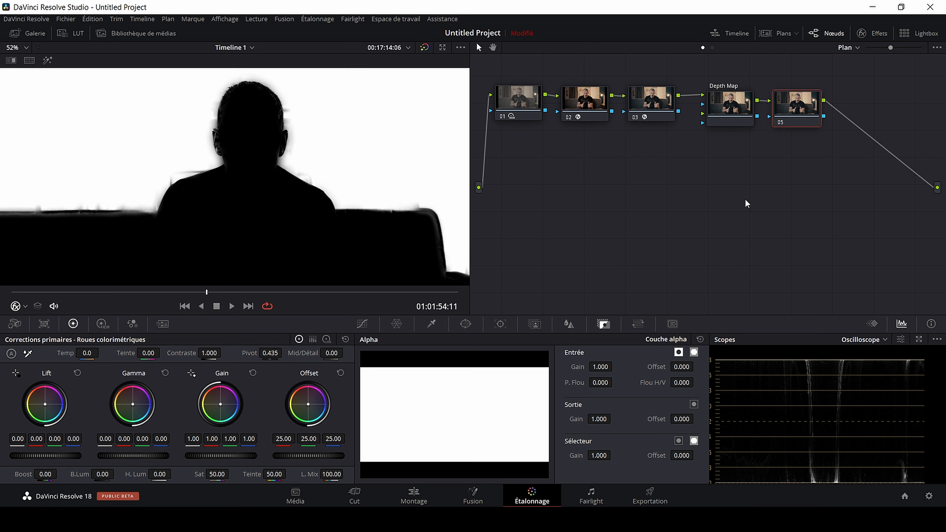
pyautogui.moveTo(776, 114); pyautogui.dragTo(775, 124)
# Turn off Depth Map Preview on the Depth Map node
pyautogui.click(736, 110)
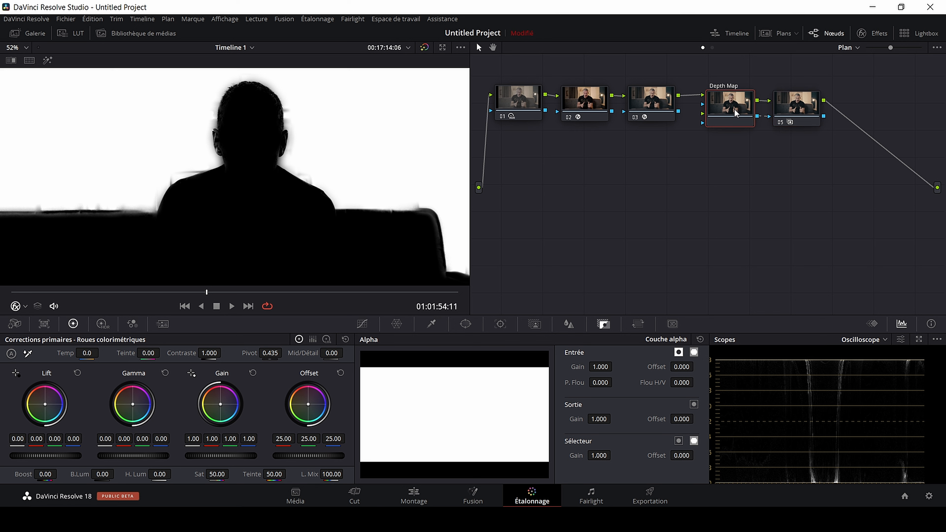
pyautogui.click(880, 36)
pyautogui.click(821, 115)
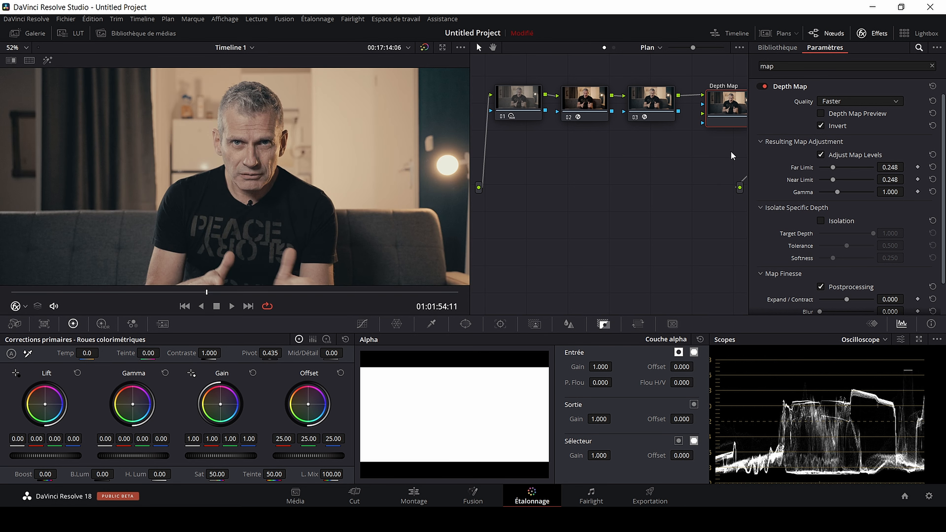
# Try cooling the background on the node after the Depth Map with Temp at -2690 and a blue Offset shift, resetting each adjustment
pyautogui.click(798, 109)
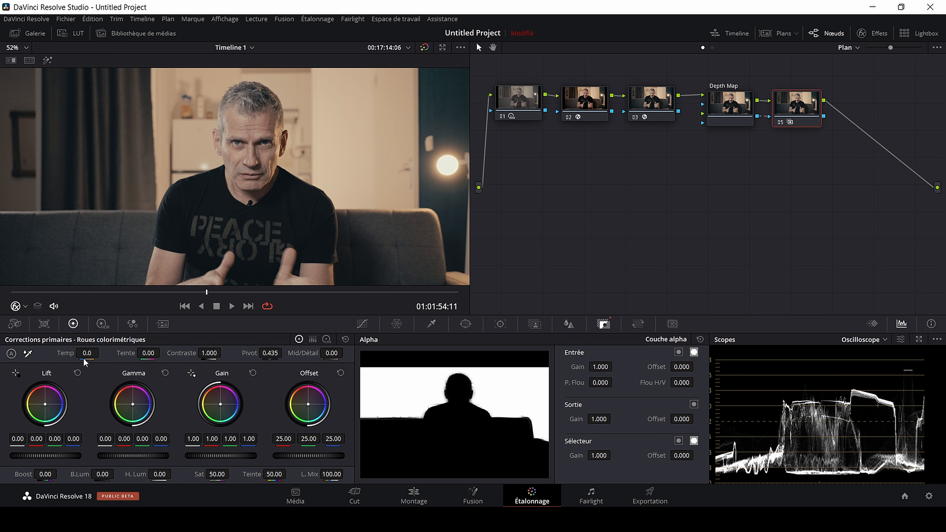
pyautogui.moveTo(88, 353); pyautogui.dragTo(101, 352)
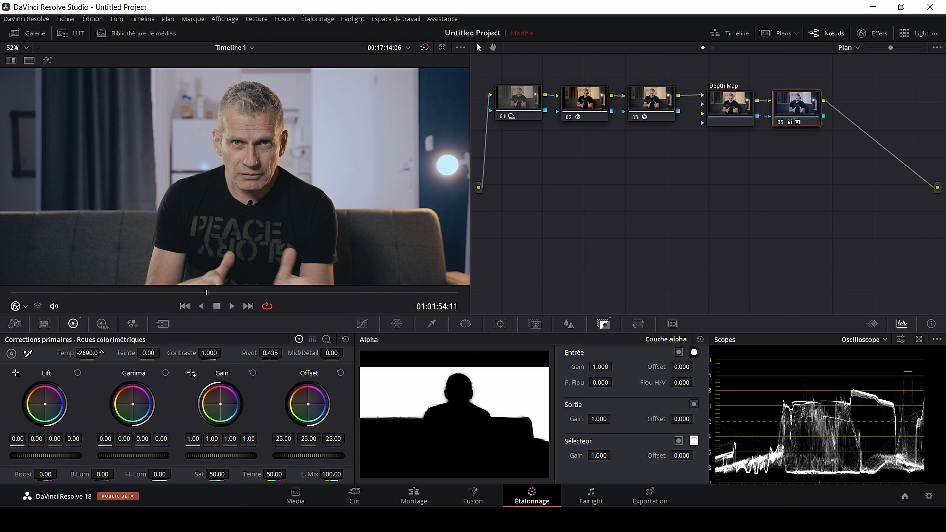
pyautogui.doubleClick(66, 353)
pyautogui.moveTo(308, 404); pyautogui.dragTo(306, 405)
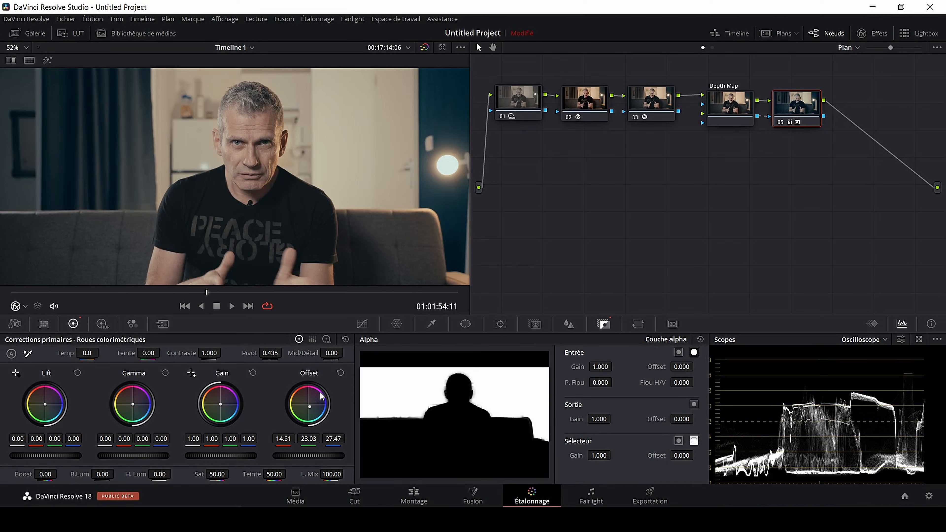
pyautogui.click(340, 373)
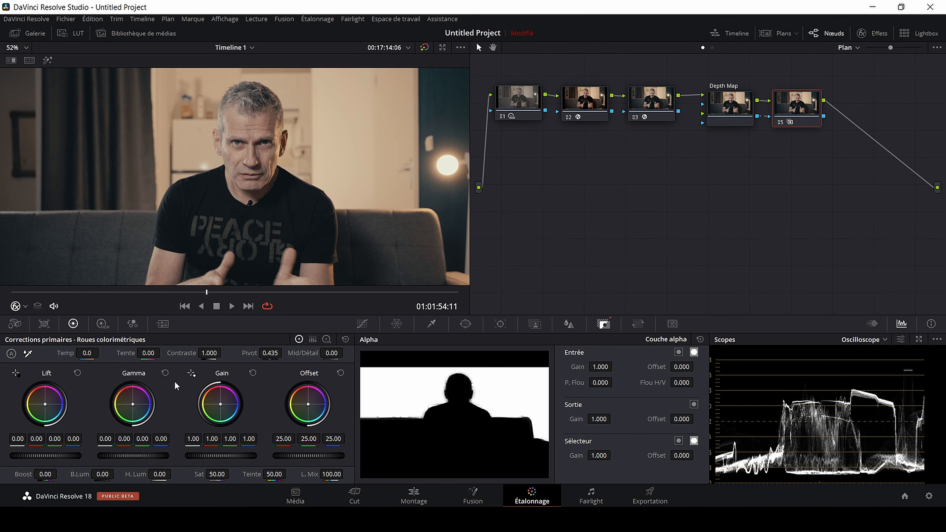
# White-balance the background on the node after the Depth Map by sampling the pale door behind the man
pyautogui.click(27, 354)
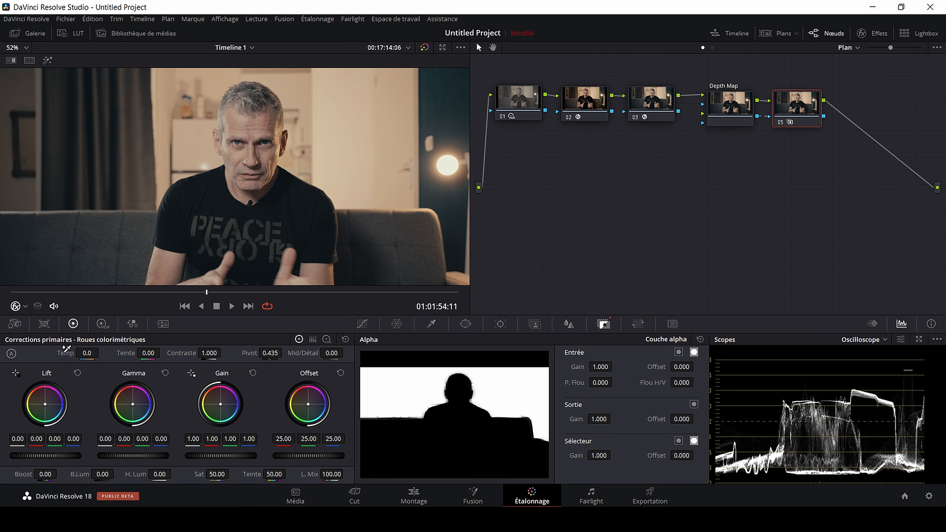
pyautogui.click(387, 128)
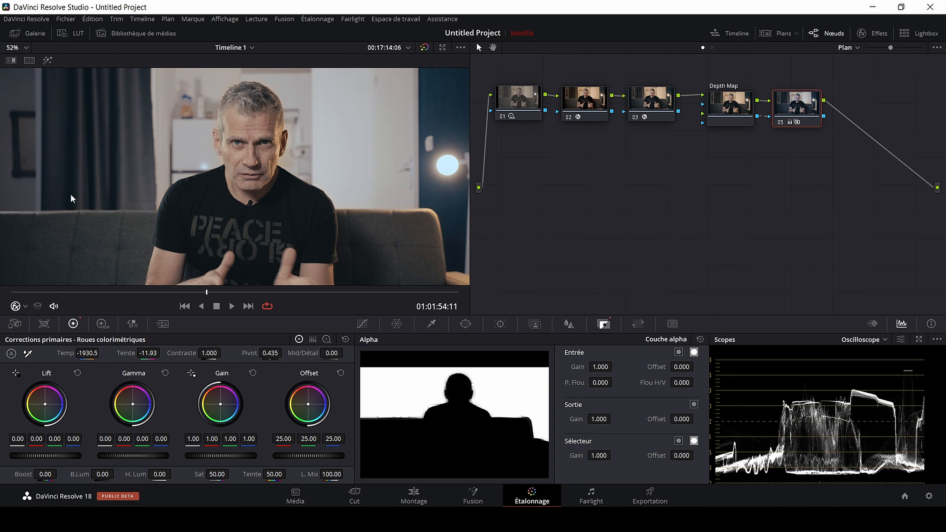